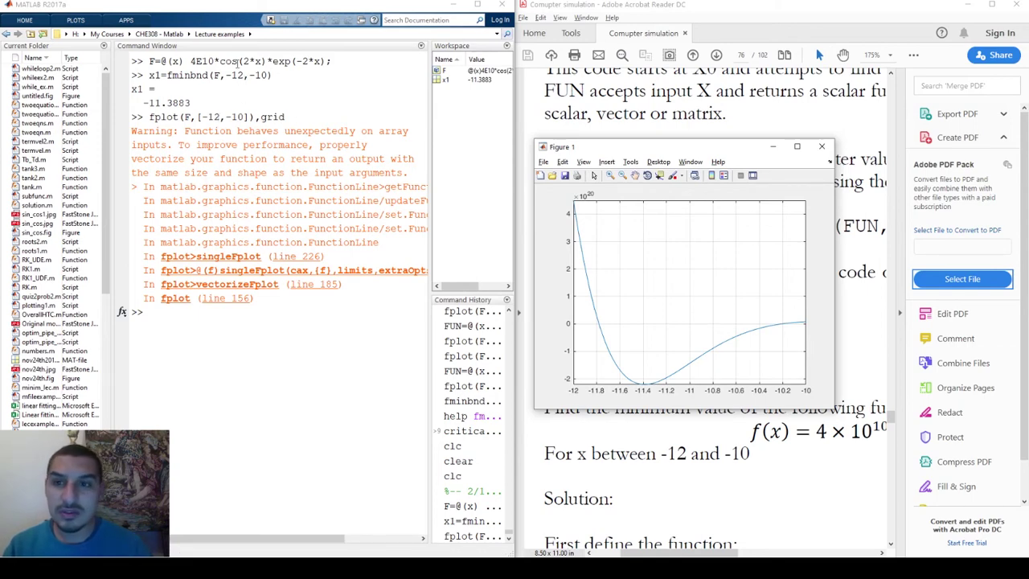
Step: Recall the F definition and make the 4E10 and cos(2x) multiplications element-wise
{"action": "left_click", "coordinate": [234, 58]}
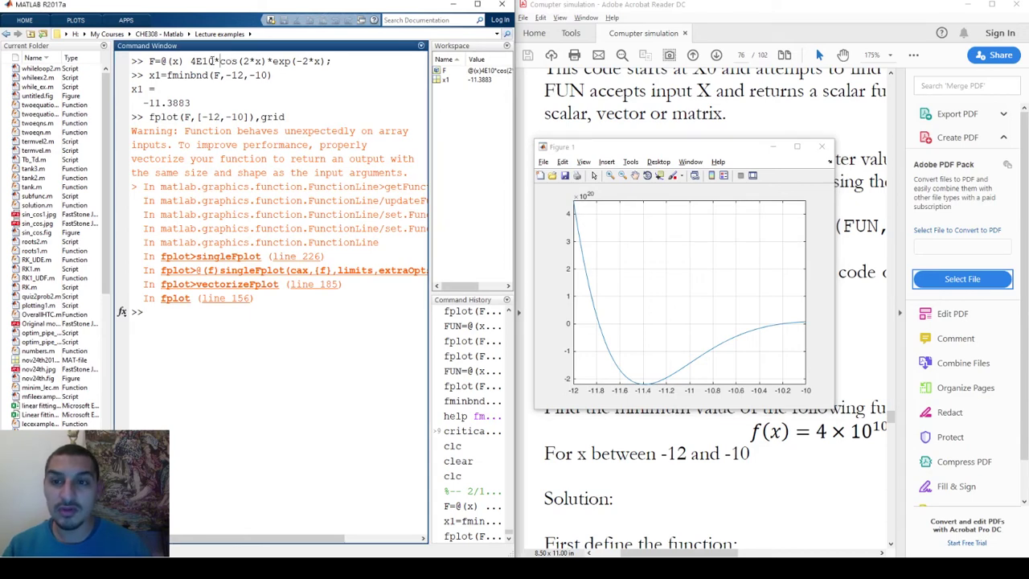
{"action": "type", "text": "."}
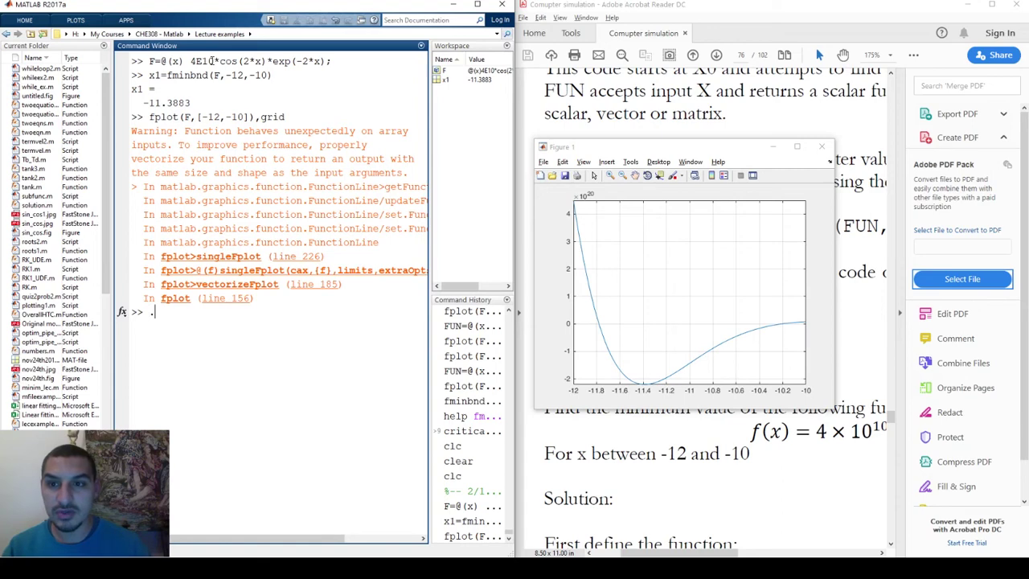
{"action": "key", "text": "Up"}
{"action": "key", "text": "Up"}
{"action": "key", "text": "Up"}
{"action": "key", "text": "Left"}
{"action": "key", "text": "Left"}
{"action": "key", "text": "Left"}
{"action": "key", "text": "Left"}
{"action": "key", "text": "Left"}
{"action": "key", "text": "Left"}
{"action": "key", "text": "Left"}
{"action": "key", "text": "Left"}
{"action": "key", "text": "Left"}
{"action": "key", "text": "Left"}
{"action": "key", "text": "Left"}
{"action": "key", "text": "Left"}
{"action": "key", "text": "Left"}
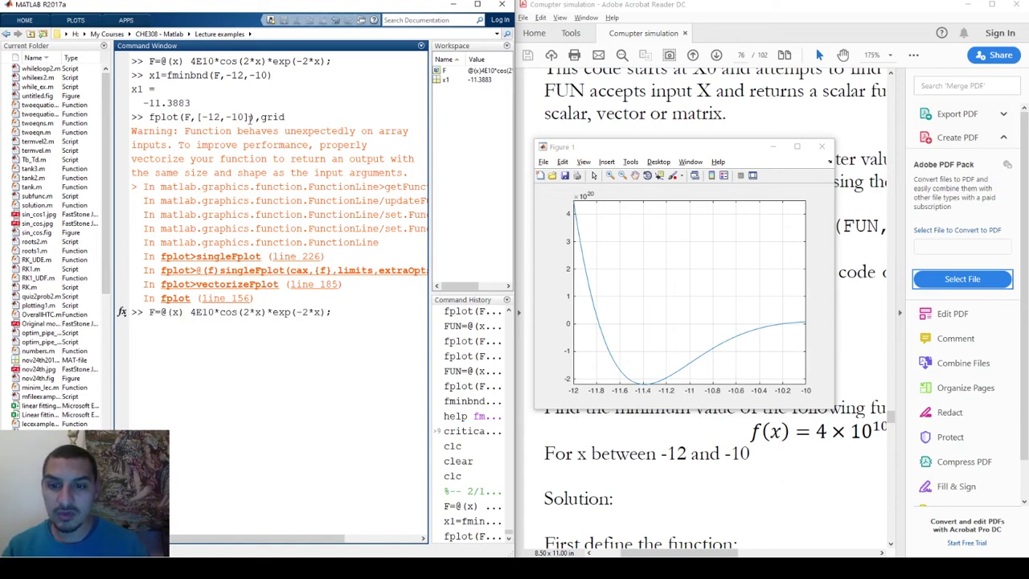
{"action": "type", "text": "."}
{"action": "key", "text": "Left"}
{"action": "key", "text": "Left"}
{"action": "key", "text": "Left"}
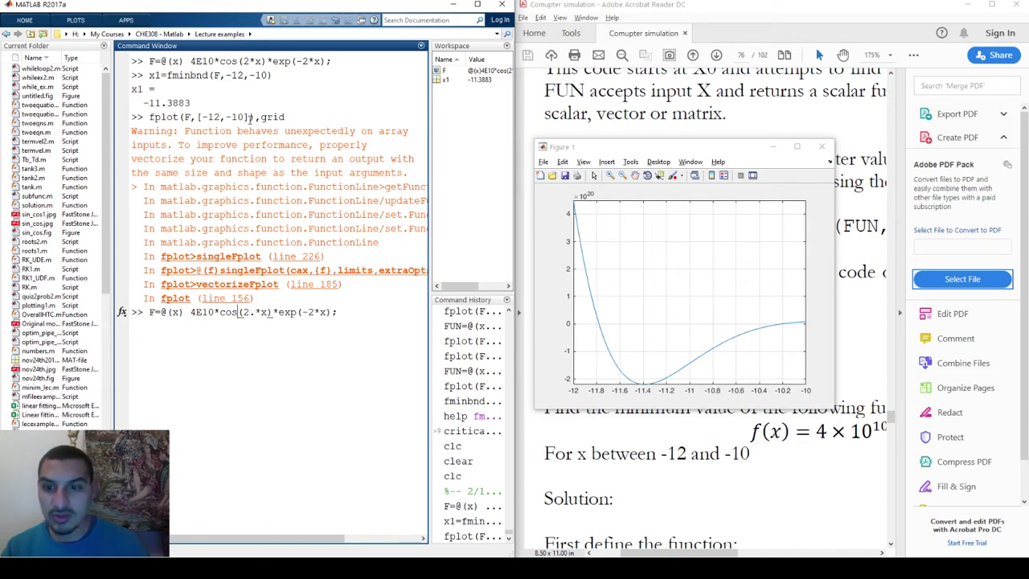
{"action": "type", "text": "."}
Step: Make the exp multiplications element-wise, run F, and replot it over [-12,-10] with grid
{"action": "key", "text": "Right"}
{"action": "key", "text": "Right"}
{"action": "key", "text": "Right"}
{"action": "key", "text": "Right"}
{"action": "key", "text": "Right"}
{"action": "key", "text": "Right"}
{"action": "key", "text": "Right"}
{"action": "key", "text": "Right"}
{"action": "key", "text": "Right"}
{"action": "key", "text": "Right"}
{"action": "key", "text": "Left"}
{"action": "type", "text": "."}
{"action": "key", "text": "Right"}
{"action": "key", "text": "Right"}
{"action": "key", "text": "Right"}
{"action": "key", "text": "Right"}
{"action": "key", "text": "Right"}
{"action": "key", "text": "Right"}
{"action": "type", "text": "."}
{"action": "key", "text": "Return"}
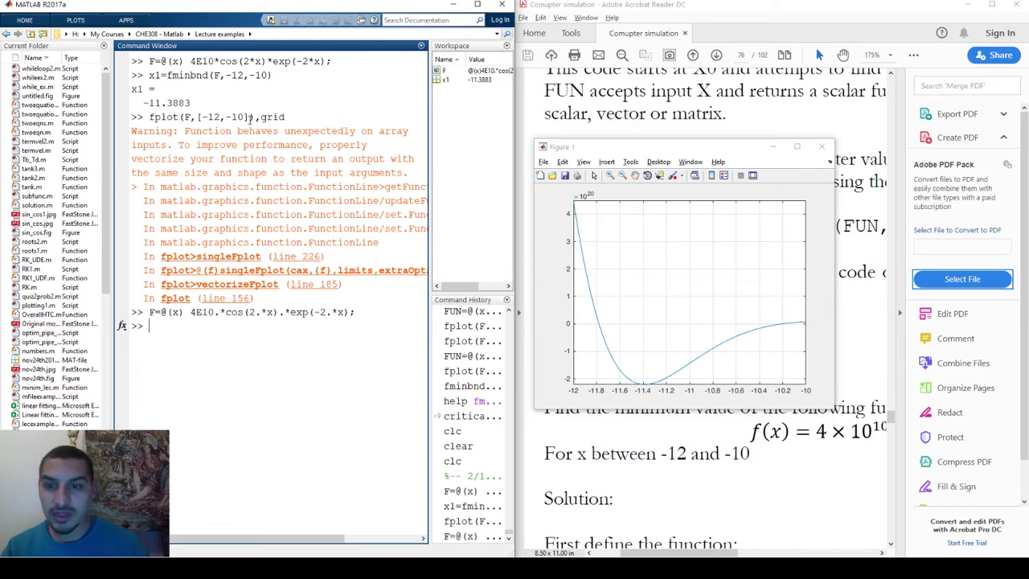
{"action": "key", "text": "Up"}
{"action": "key", "text": "Up"}
{"action": "key", "text": "Return"}
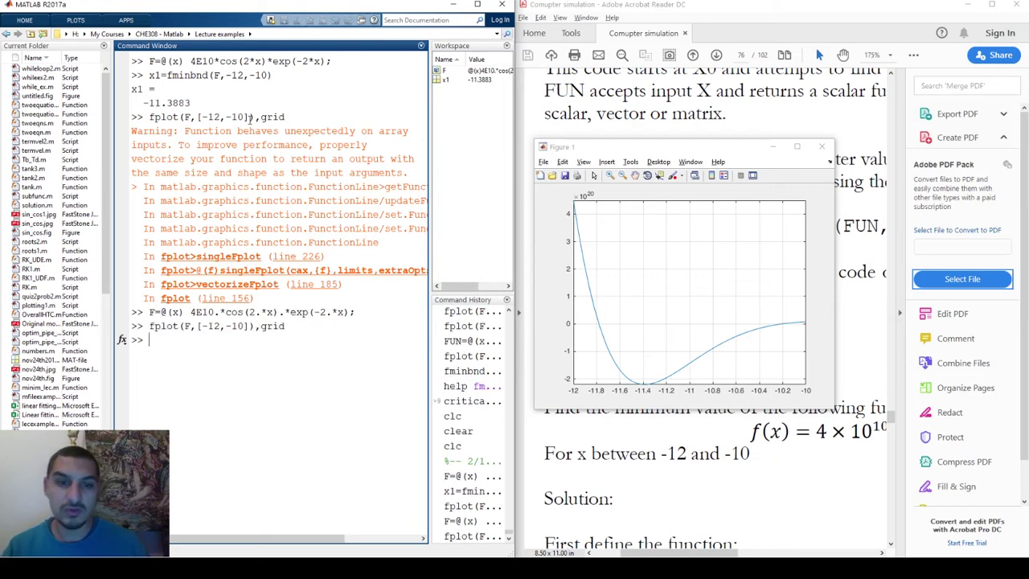
Step: Move and maximize Figure 1 to inspect the minimum near x = -11.4, then recall fplot
{"action": "left_click", "coordinate": [724, 150]}
{"action": "left_click_drag", "start_coordinate": [724, 150], "coordinate": [582, 120]}
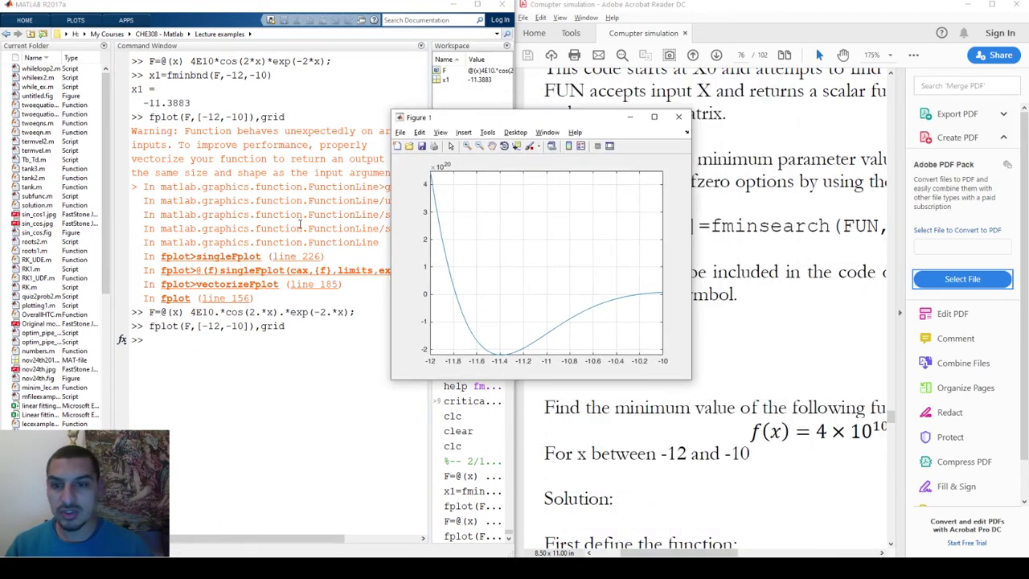
{"action": "double_click", "coordinate": [599, 119]}
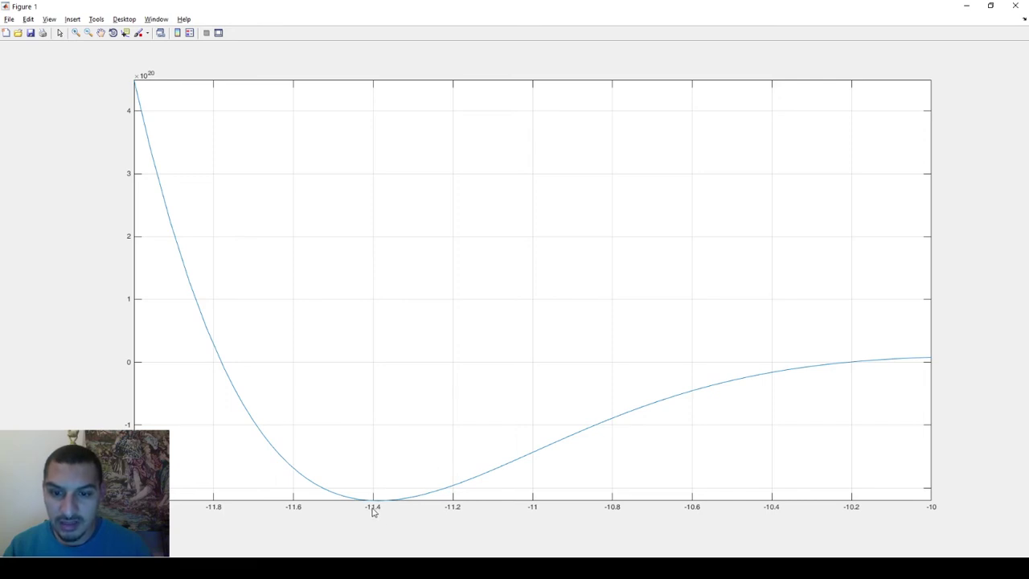
{"action": "key", "text": "alt+Tab"}
{"action": "key", "text": "Up"}
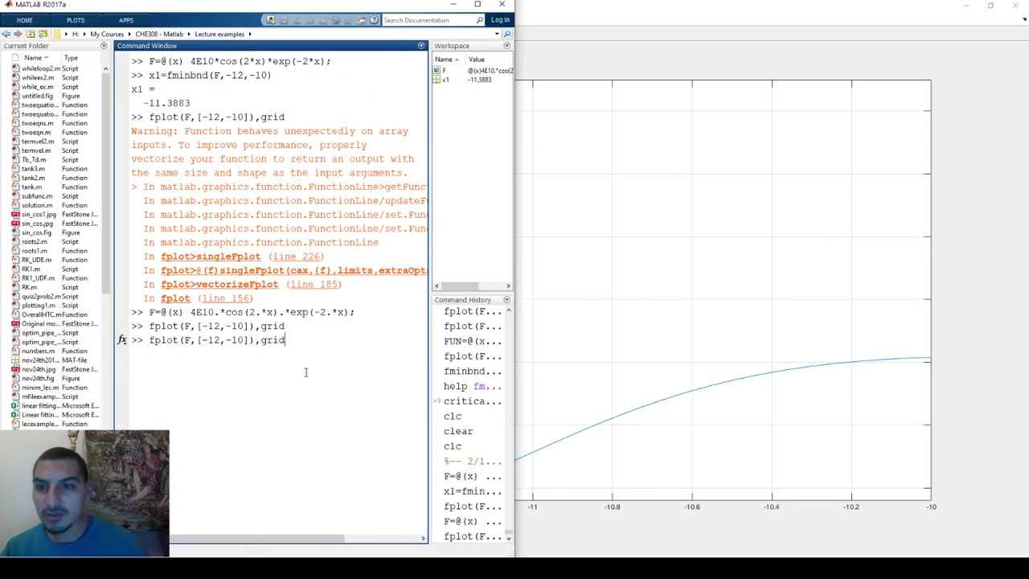
Step: Rerun the corrected F definition and fminbnd, comparing the result with the plot
{"action": "key", "text": "Up"}
{"action": "key", "text": "Return"}
{"action": "key", "text": "Up"}
{"action": "key", "text": "Up"}
{"action": "key", "text": "Down"}
{"action": "key", "text": "Up"}
{"action": "key", "text": "Up"}
{"action": "key", "text": "Up"}
{"action": "key", "text": "Up"}
{"action": "key", "text": "Return"}
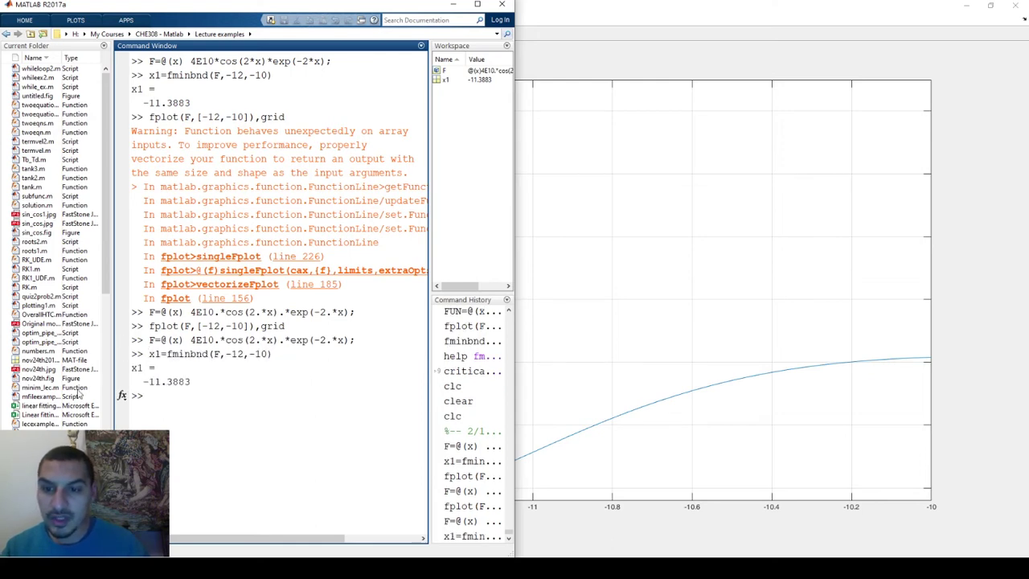
{"action": "key", "text": "alt+Tab"}
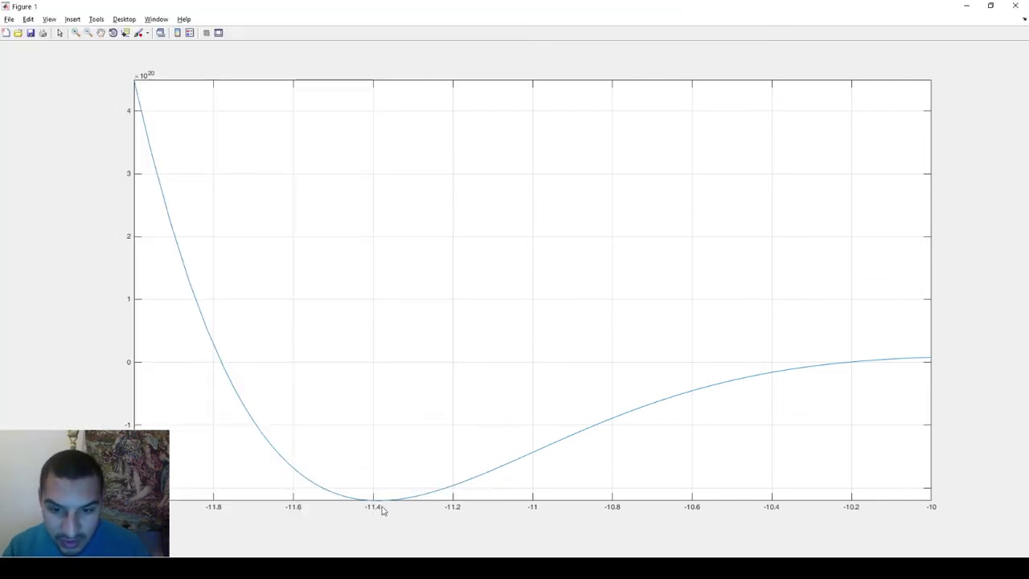
{"action": "key", "text": "alt+Tab"}
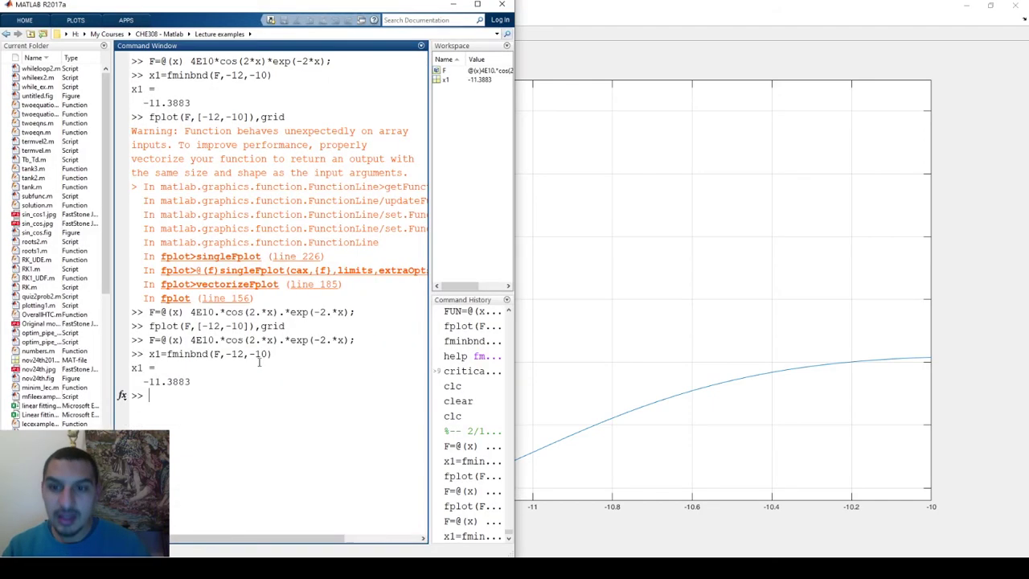
Step: Rerun fminbnd(F,-12,-10) with two outputs, giving x1 = -11.3883 and minimum value -2.2043e+20
{"action": "key", "text": "Up"}
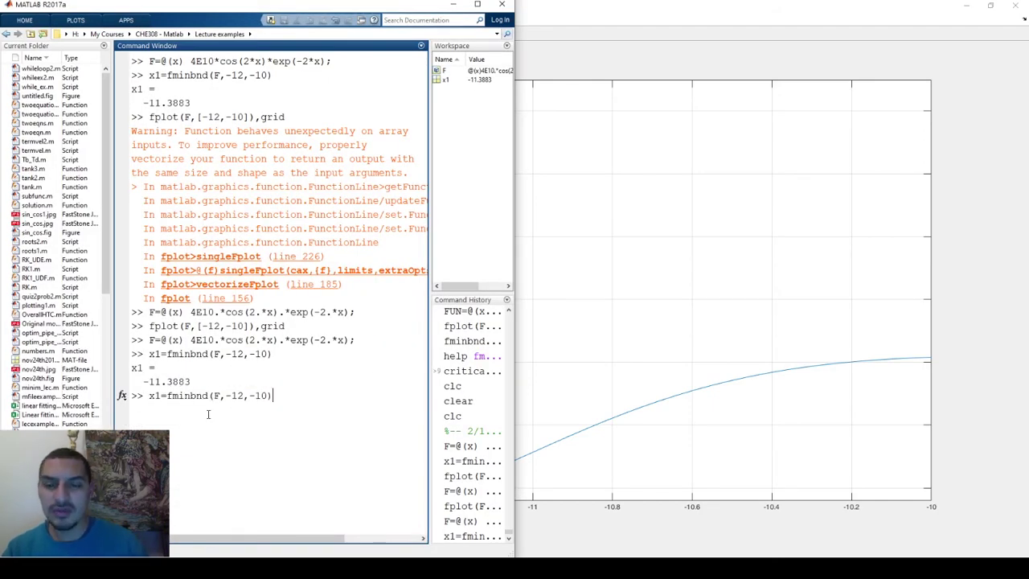
{"action": "type", "text": "["}
{"action": "key", "text": "Right"}
{"action": "key", "text": "Right"}
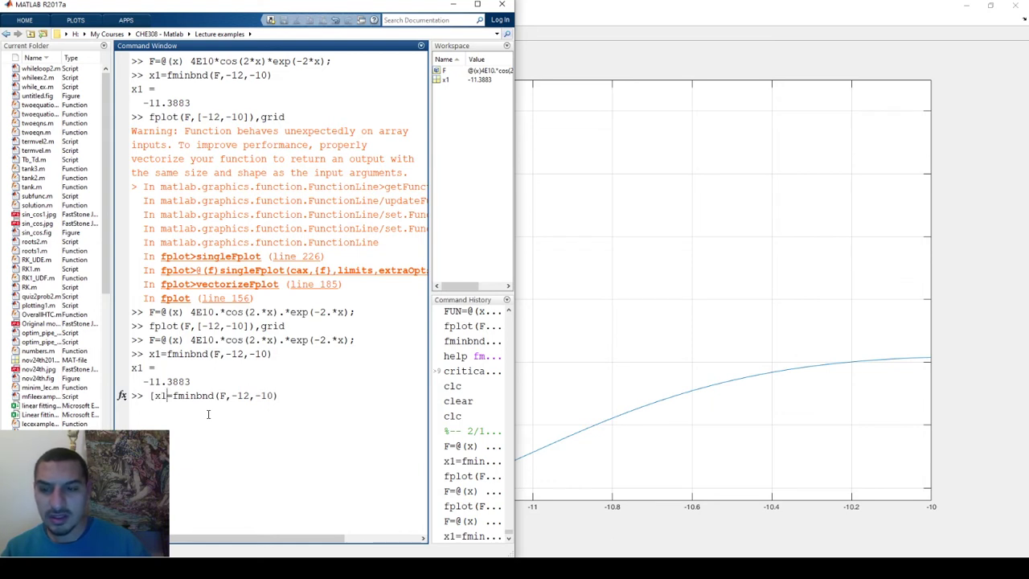
{"action": "type", "text": ",f"}
{"action": "type", "text": "val"}
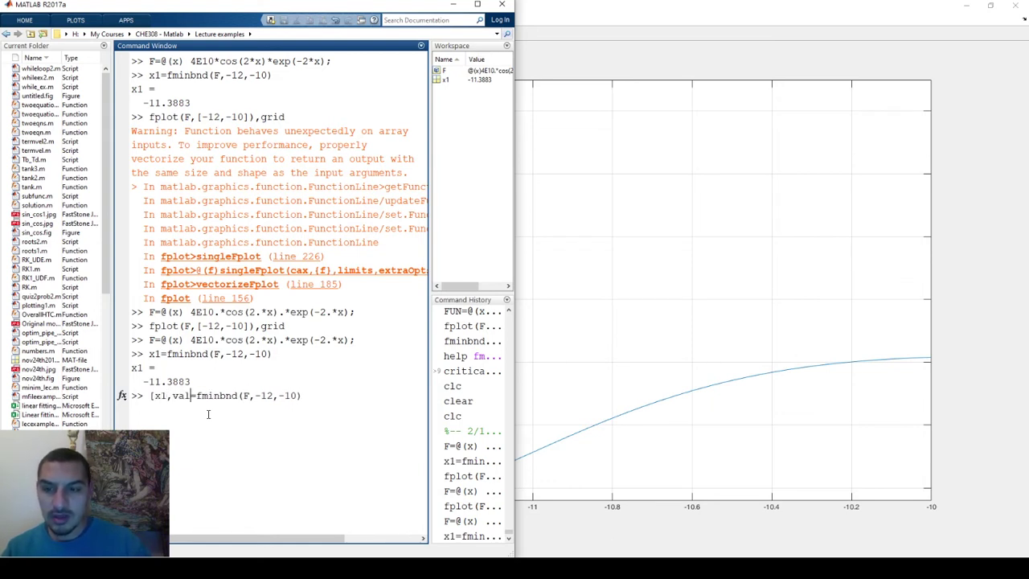
{"action": "type", "text": "]"}
{"action": "key", "text": "Return"}
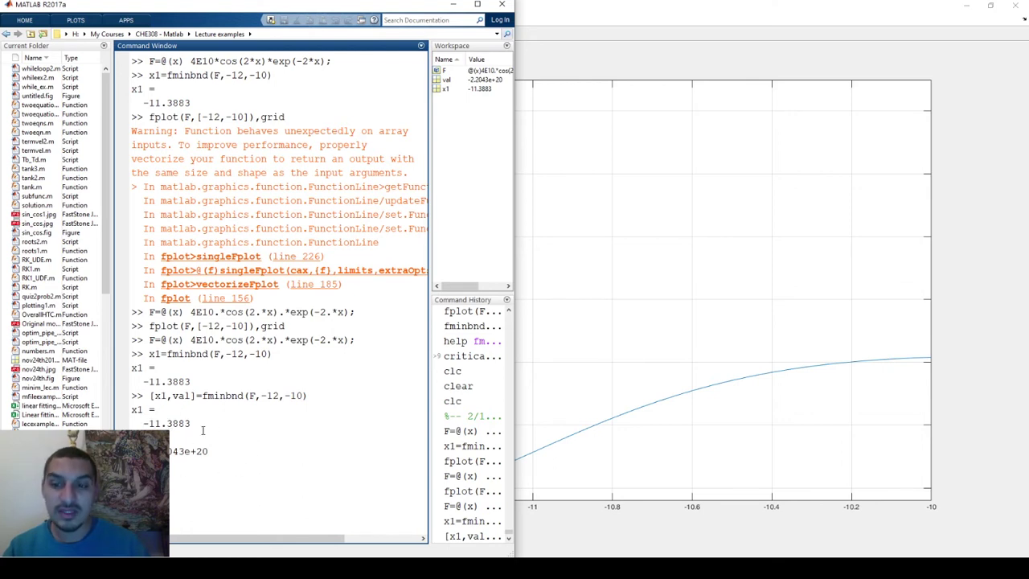
Step: Compare the printed minimum value with the plot and maximize the MATLAB window
{"action": "key", "text": "alt+Tab"}
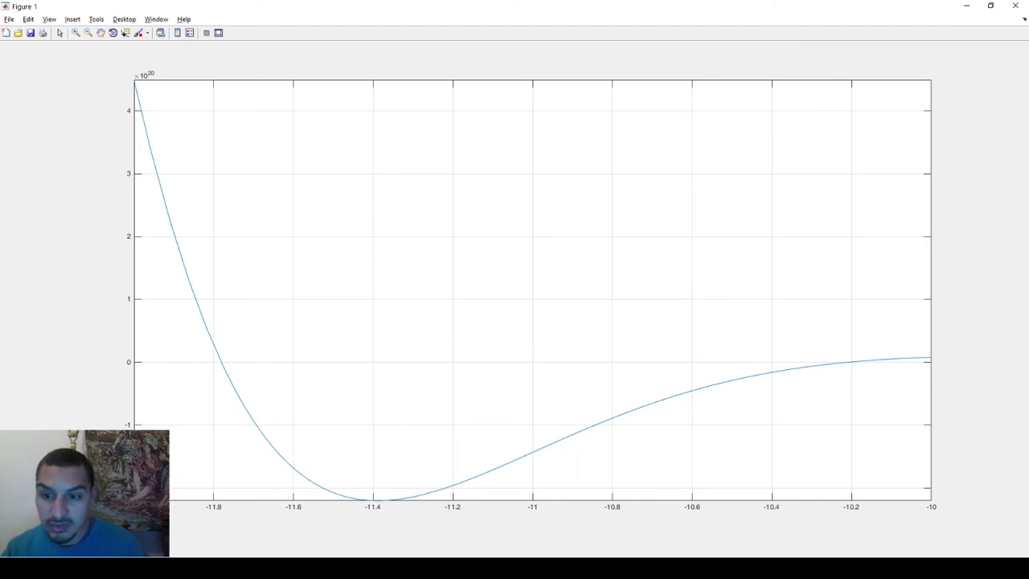
{"action": "key", "text": "alt+Tab"}
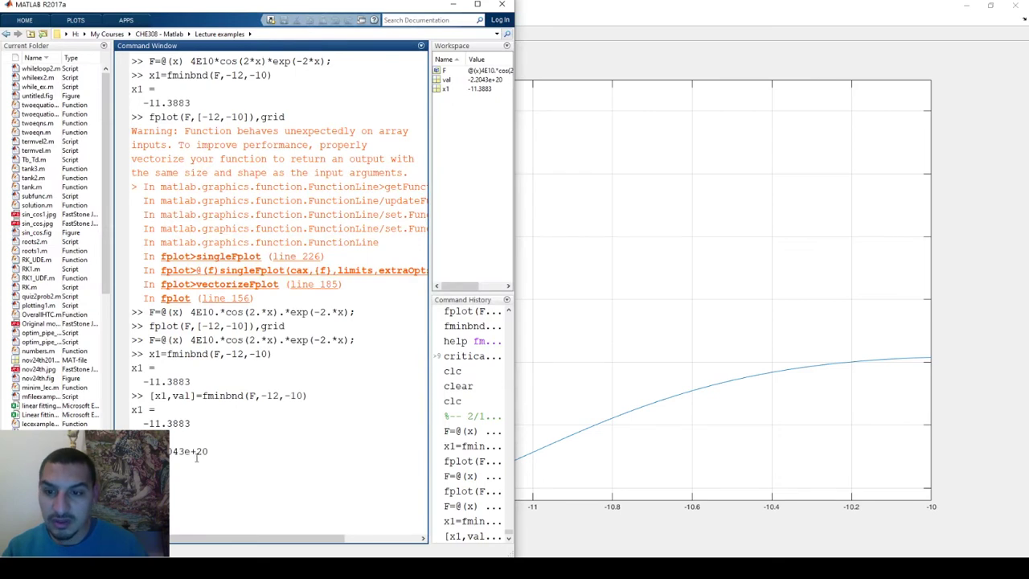
{"action": "left_click_drag", "start_coordinate": [220, 451], "coordinate": [170, 451]}
{"action": "left_click", "coordinate": [211, 445]}
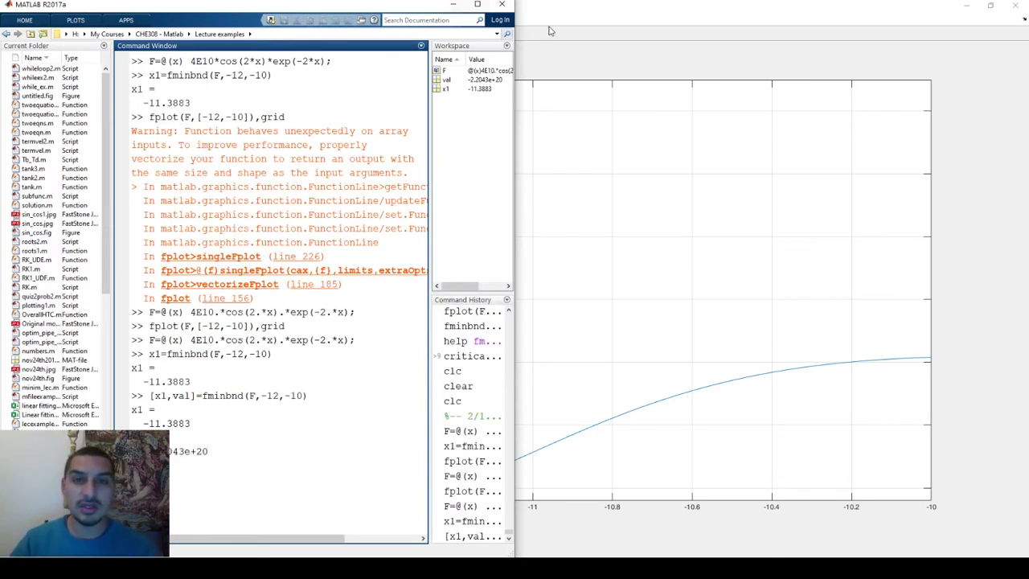
{"action": "left_click", "coordinate": [487, 8]}
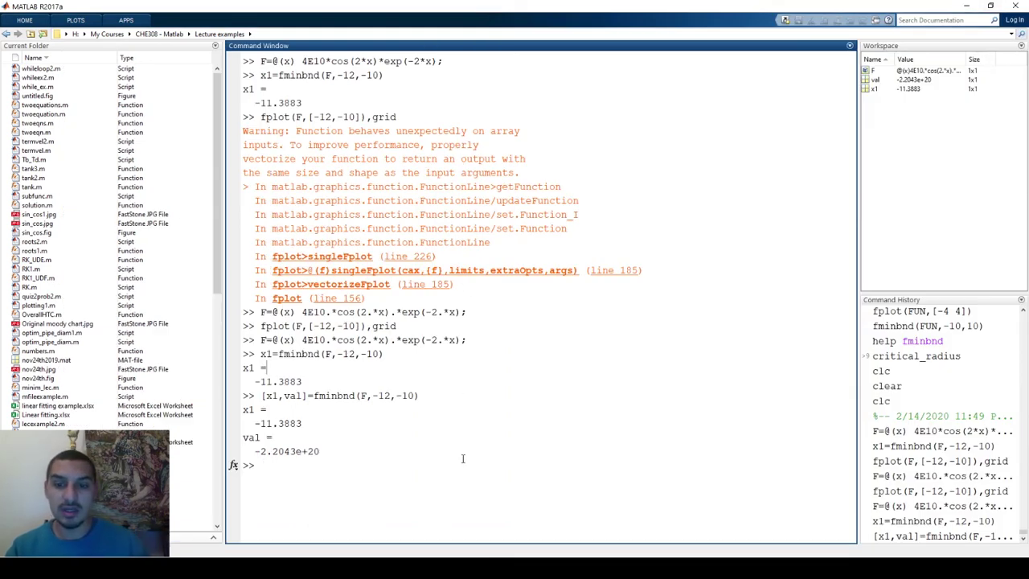
Step: Run X2=fminsearch(F,-11) to minimise F starting from -11
{"action": "key", "text": "Up"}
{"action": "key", "text": "Up"}
{"action": "key", "text": "Up"}
{"action": "key", "text": "Up"}
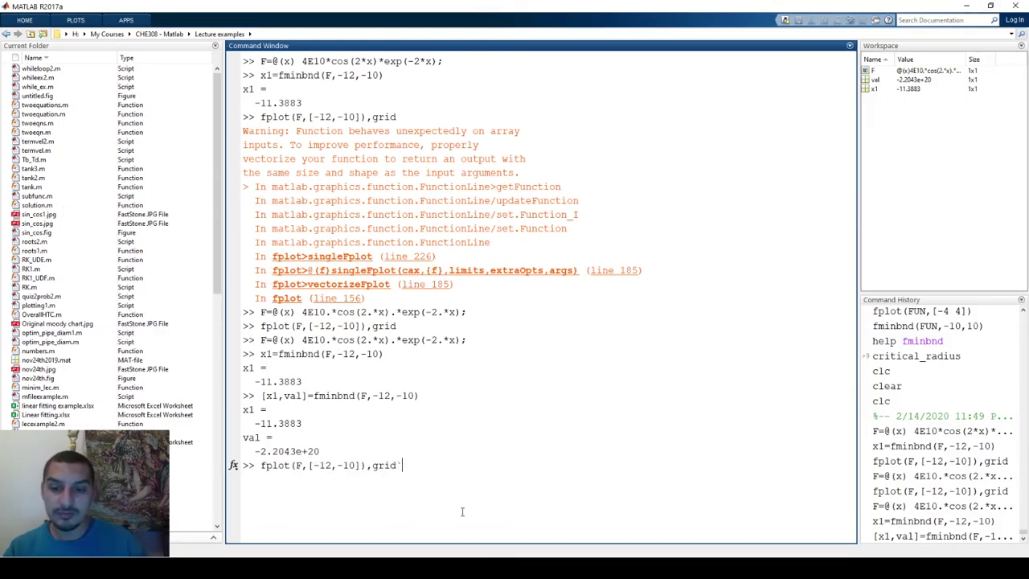
{"action": "key", "text": "Escape"}
{"action": "type", "text": "X2="}
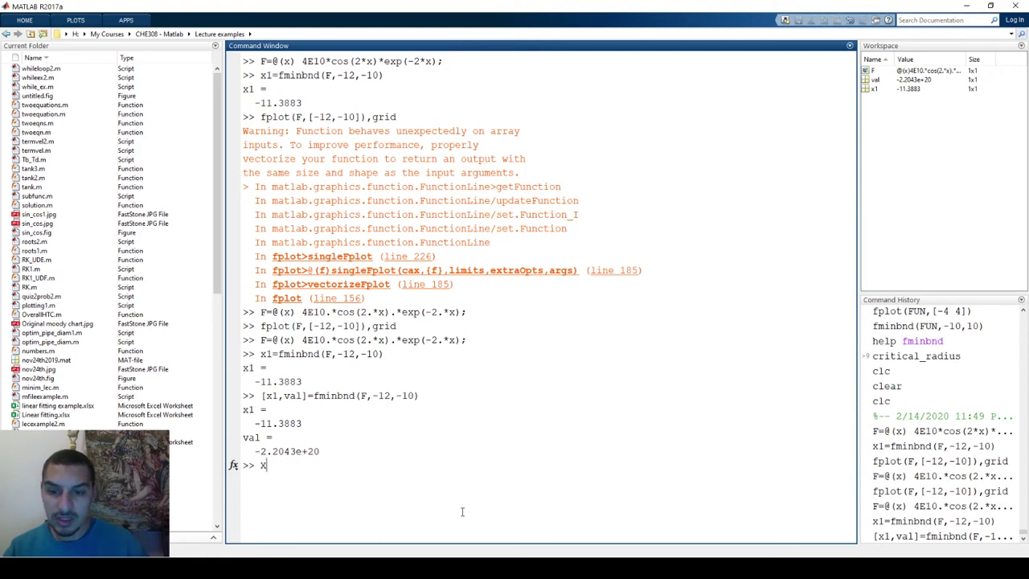
{"action": "type", "text": "fminsearch(F,"}
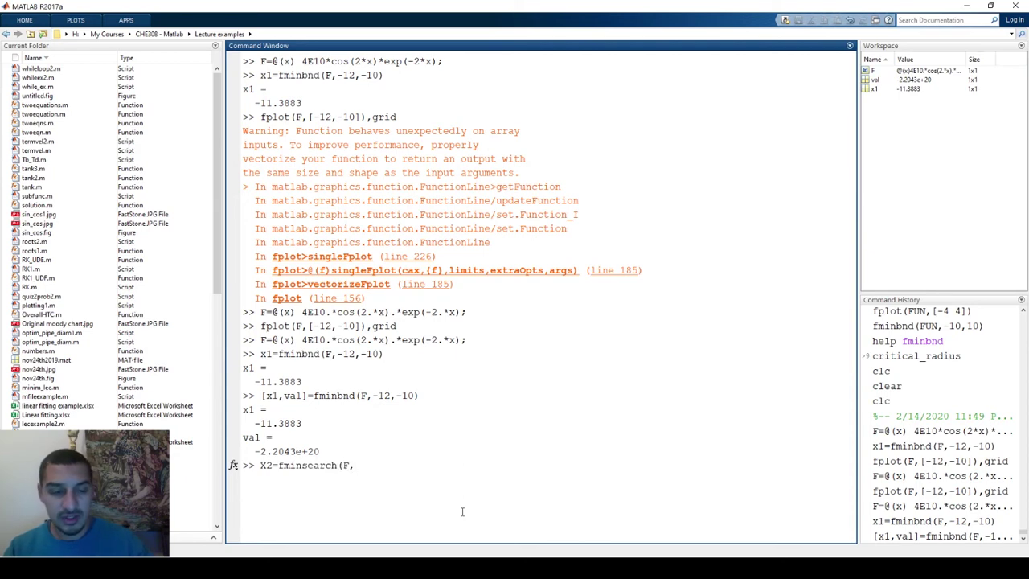
{"action": "type", "text": "-11)"}
{"action": "key", "text": "Return"}
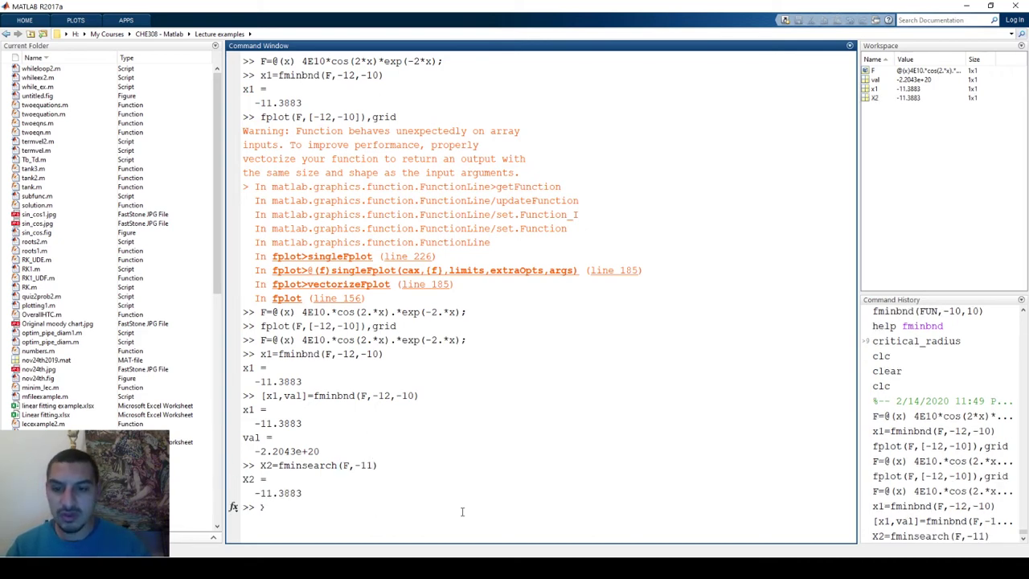
Step: Rerun fminsearch with a second output, returning -11.3883 and -2.2043e+20, then bring up the course PDF
{"action": "key", "text": "Up"}
{"action": "key", "text": "Left"}
{"action": "key", "text": "Left"}
{"action": "key", "text": "Left"}
{"action": "key", "text": "Left"}
{"action": "key", "text": "Left"}
{"action": "key", "text": "Left"}
{"action": "key", "text": "Left"}
{"action": "key", "text": "Left"}
{"action": "key", "text": "Left"}
{"action": "key", "text": "Left"}
{"action": "key", "text": "Left"}
{"action": "key", "text": "Left"}
{"action": "key", "text": "Left"}
{"action": "key", "text": "Left"}
{"action": "key", "text": "Left"}
{"action": "key", "text": "Left"}
{"action": "key", "text": "Left"}
{"action": "key", "text": "Left"}
{"action": "key", "text": "Left"}
{"action": "key", "text": "Left"}
{"action": "type", "text": "["}
{"action": "key", "text": "Right"}
{"action": "key", "text": "Right"}
{"action": "type", "text": ",val]"}
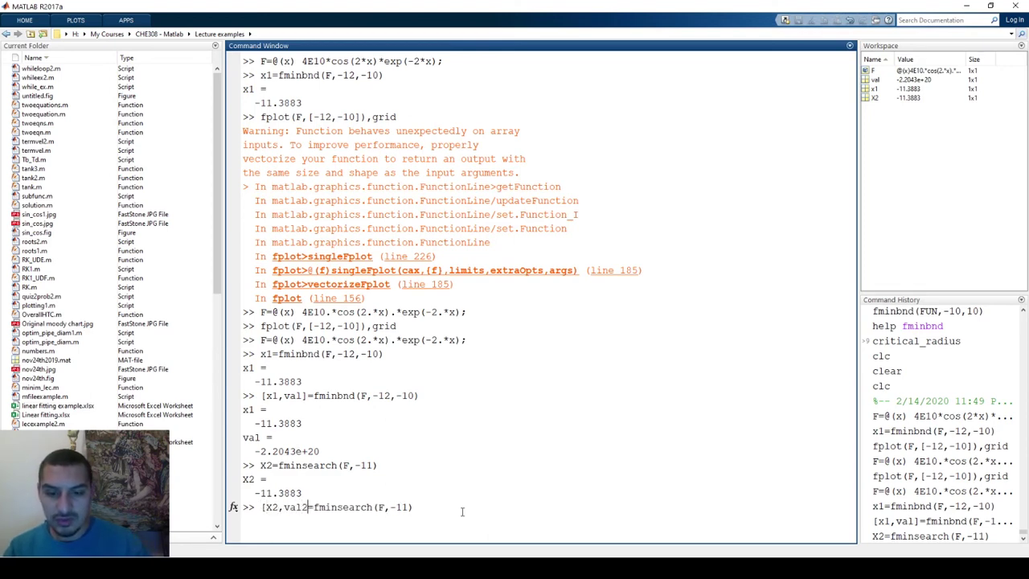
{"action": "key", "text": "Return"}
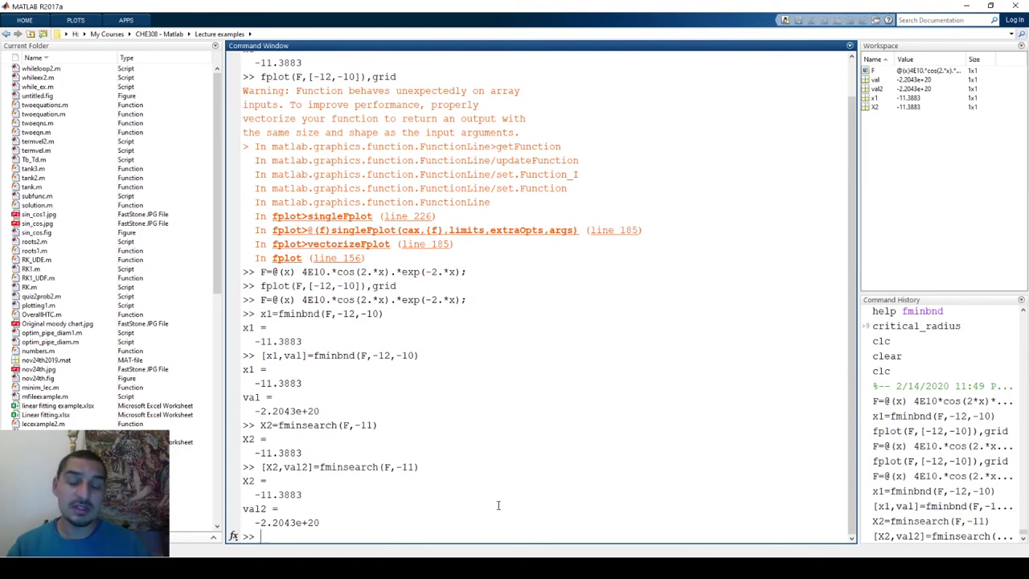
{"action": "key", "text": "alt+Tab"}
{"action": "key", "text": "Tab"}
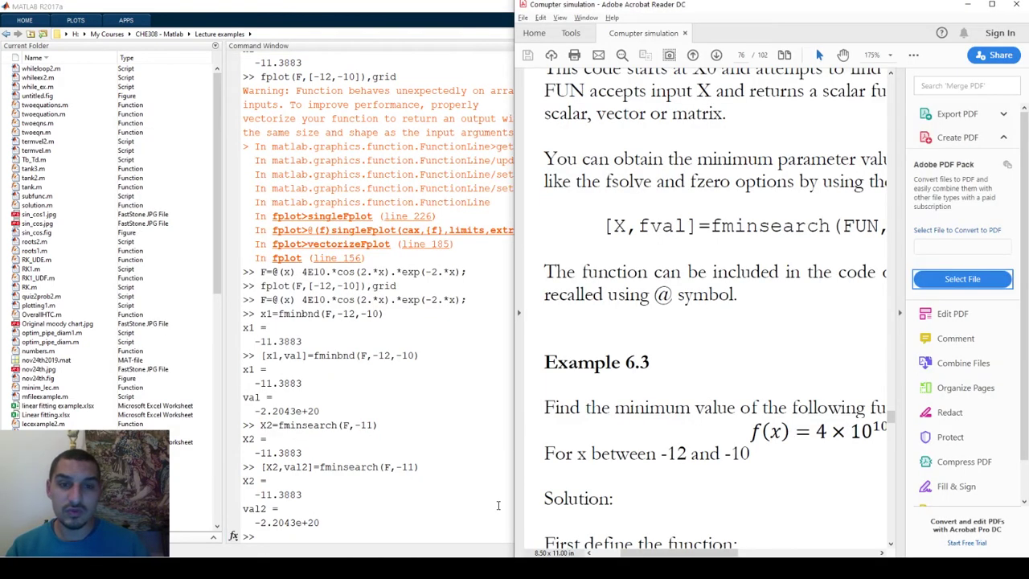
Step: Zoom the PDF to 100% and scroll to Example 6.3's fminbnd solution (x = -10.6029, val = -17.4584)
{"action": "key", "text": "super+Up"}
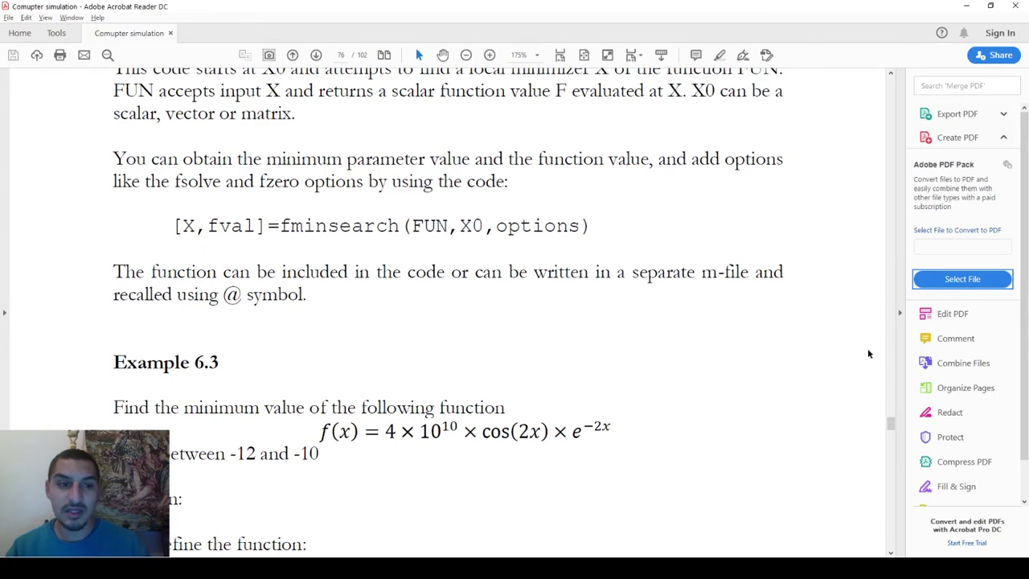
{"action": "key", "text": "ctrl+1"}
{"action": "scroll", "coordinate": [718, 396], "scroll_direction": "down", "scroll_amount": 2}
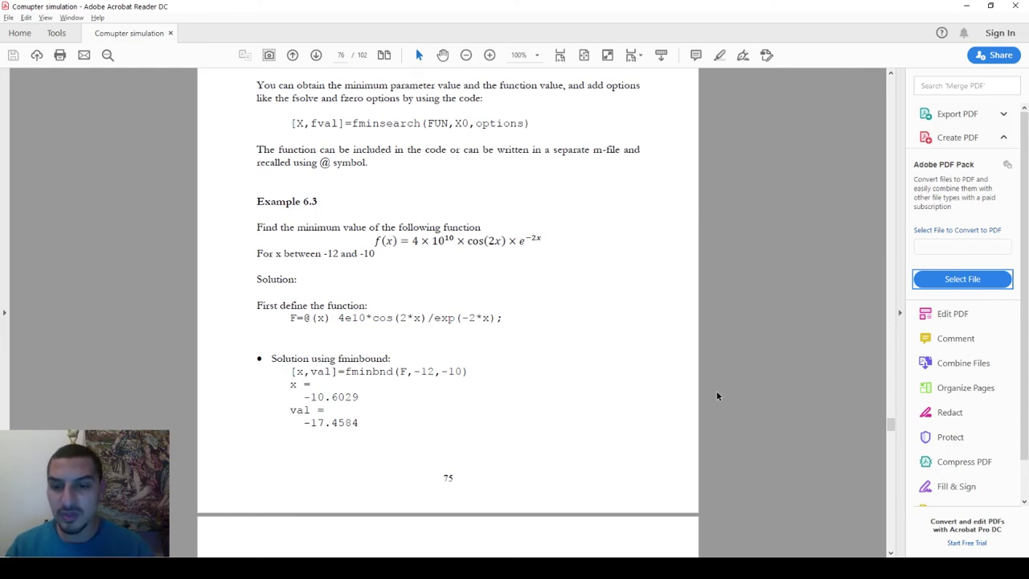
{"action": "scroll", "coordinate": [718, 396], "scroll_direction": "down", "scroll_amount": 2}
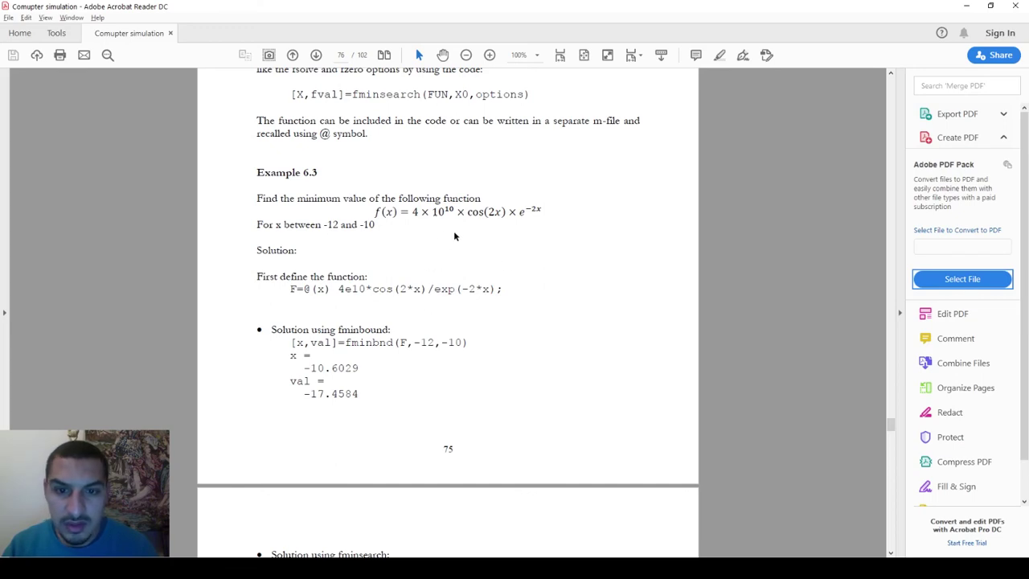
{"action": "key", "text": "alt+Tab"}
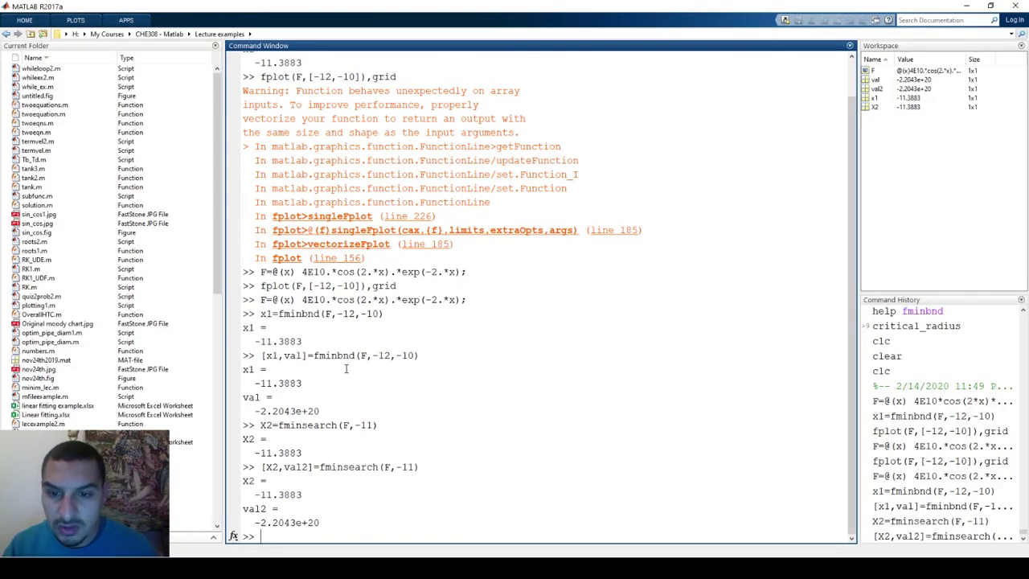
{"action": "key", "text": "alt+Tab"}
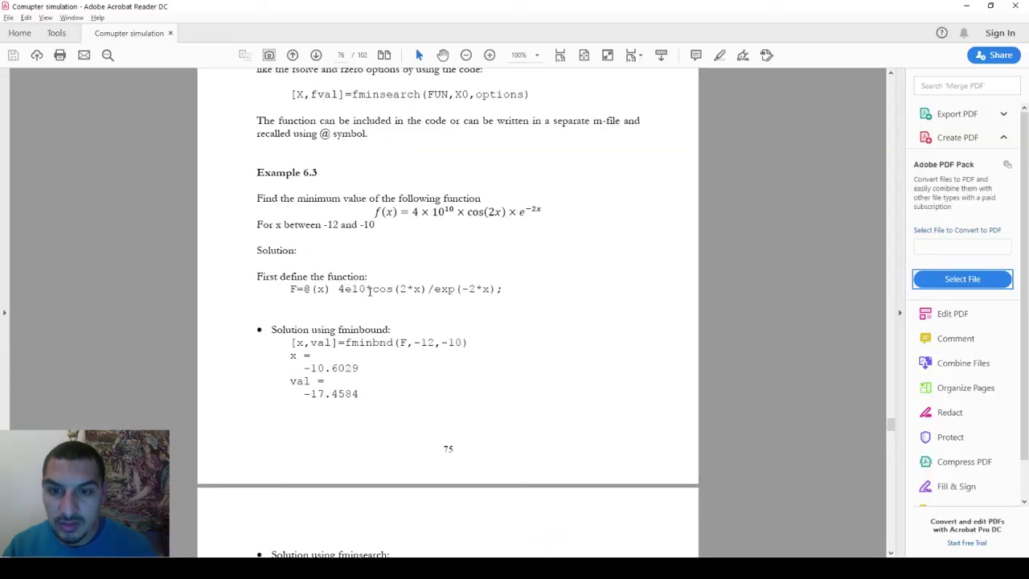
{"action": "key", "text": "alt+Tab"}
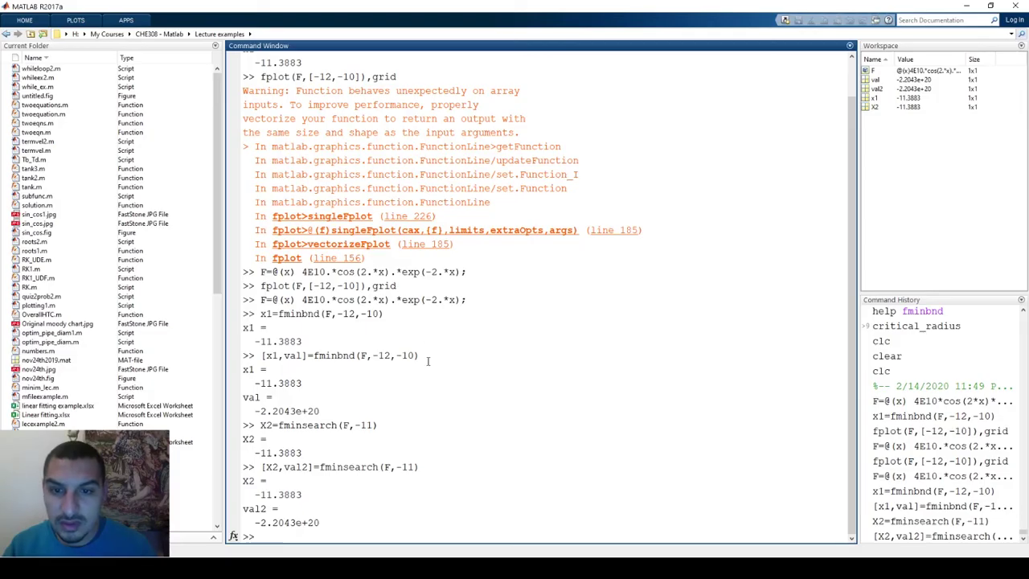
{"action": "key", "text": "Up"}
{"action": "key", "text": "Up"}
{"action": "key", "text": "Up"}
{"action": "key", "text": "Up"}
{"action": "key", "text": "Up"}
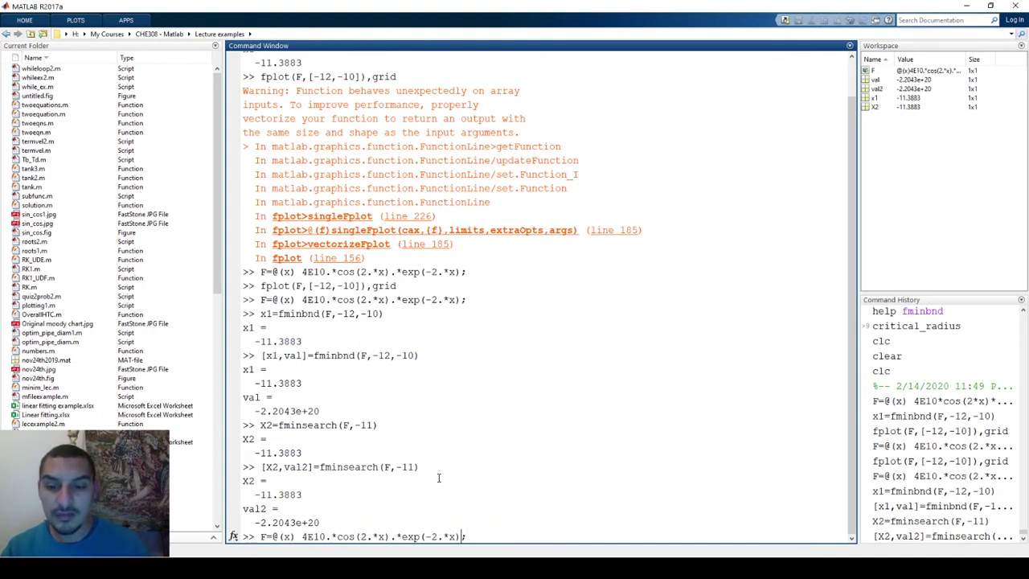
Step: Change .*exp to ./exp in F and rerun fminsearch, giving X2 = -10.6029, val2 = -17.4584
{"action": "key", "text": "Left"}
{"action": "key", "text": "Left"}
{"action": "key", "text": "Left"}
{"action": "key", "text": "Left"}
{"action": "key", "text": "Left"}
{"action": "key", "text": "Left"}
{"action": "key", "text": "Left"}
{"action": "key", "text": "Left"}
{"action": "key", "text": "Left"}
{"action": "key", "text": "Left"}
{"action": "key", "text": "shift+Left"}
{"action": "type", "text": "/"}
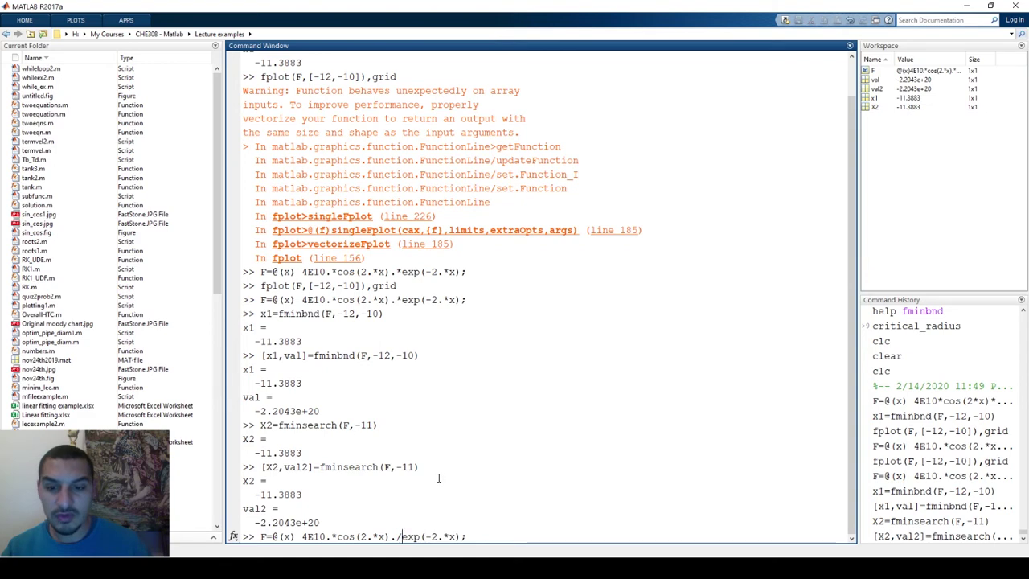
{"action": "key", "text": "Return"}
{"action": "key", "text": "Up"}
{"action": "key", "text": "Up"}
{"action": "key", "text": "Return"}
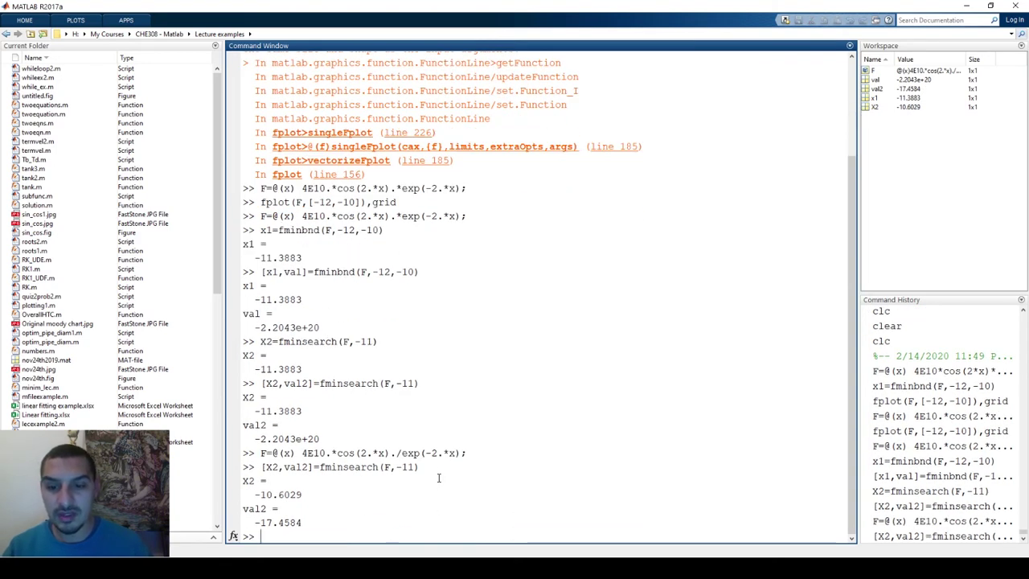
Step: Replot F over [-12,-10] with grid and view the figure
{"action": "key", "text": "Up"}
{"action": "key", "text": "Up"}
{"action": "key", "text": "Up"}
{"action": "key", "text": "Up"}
{"action": "key", "text": "Up"}
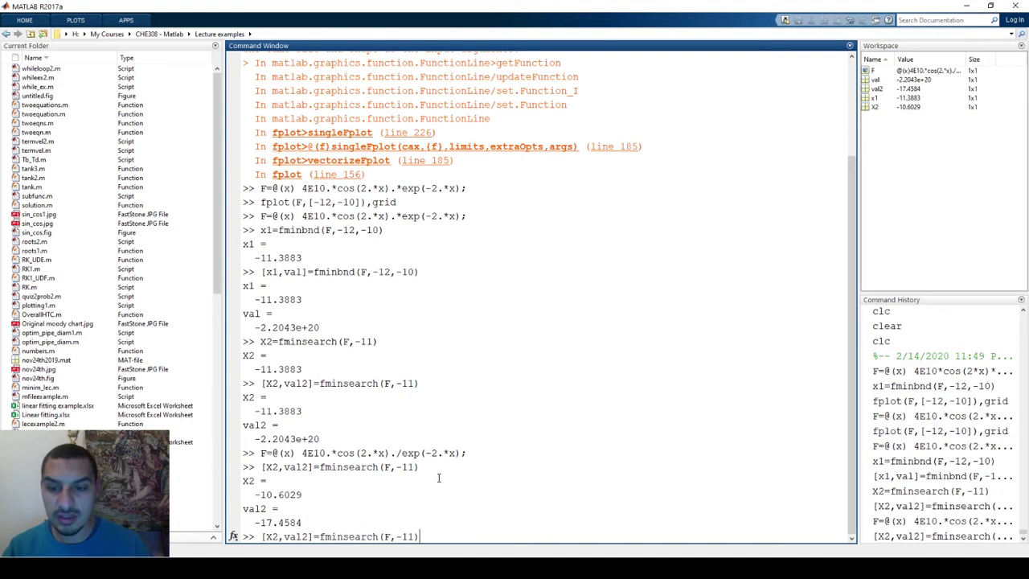
{"action": "key", "text": "Up"}
{"action": "key", "text": "Up"}
{"action": "key", "text": "Up"}
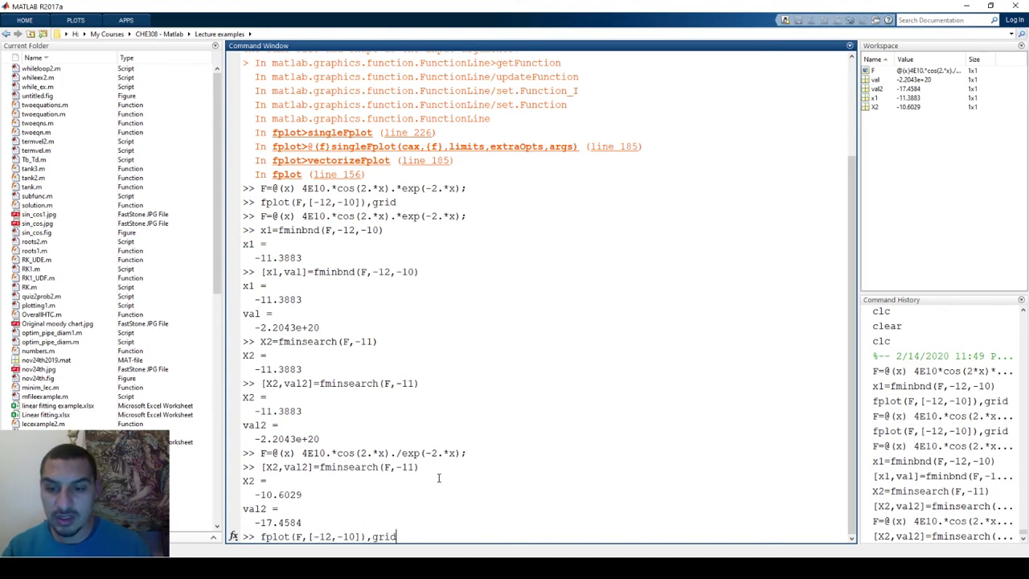
{"action": "key", "text": "Return"}
{"action": "key", "text": "alt+Tab"}
{"action": "key", "text": "alt+Tab"}
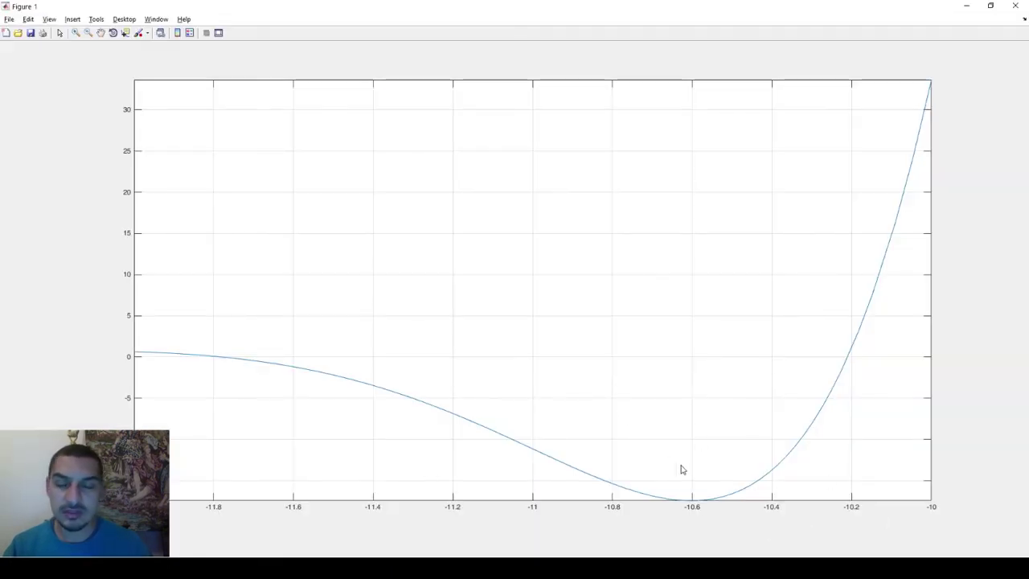
{"action": "key", "text": "alt+Tab"}
{"action": "key", "text": "alt+Tab"}
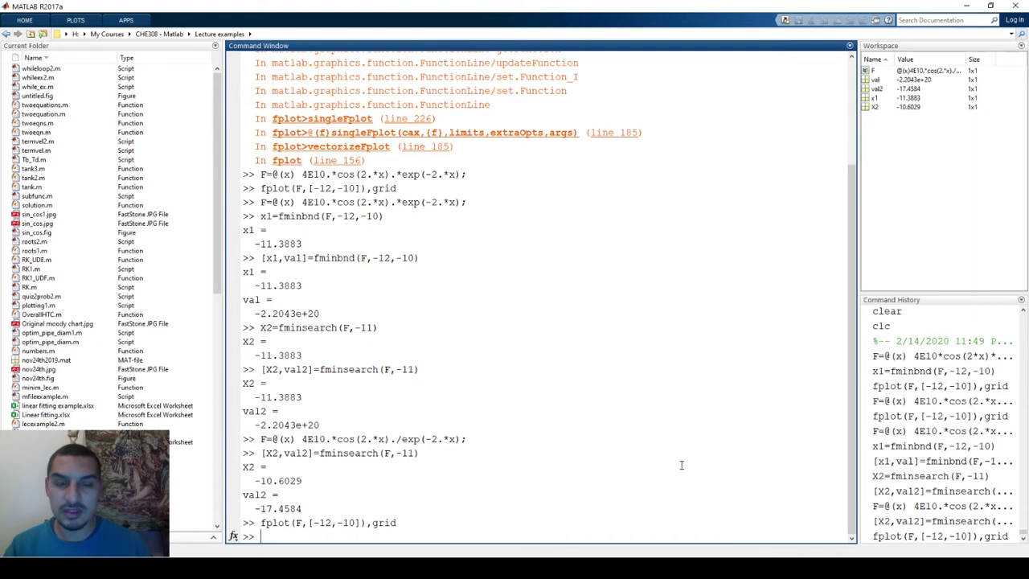
{"action": "key", "text": "alt+Tab"}
{"action": "key", "text": "alt+Tab"}
{"action": "scroll", "coordinate": [680, 468], "scroll_direction": "down", "scroll_amount": 5}
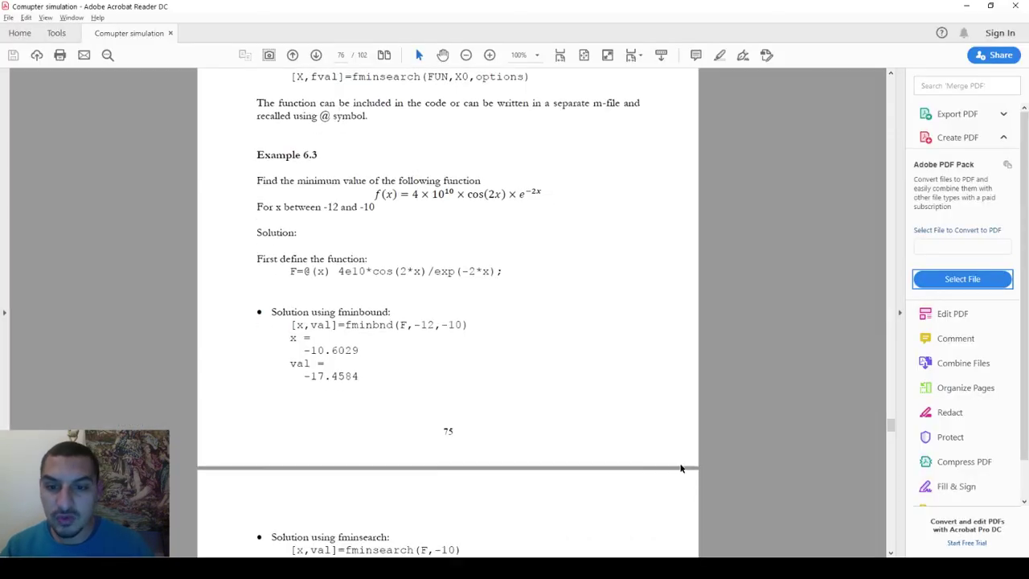
{"action": "scroll", "coordinate": [680, 469], "scroll_direction": "down", "scroll_amount": 4}
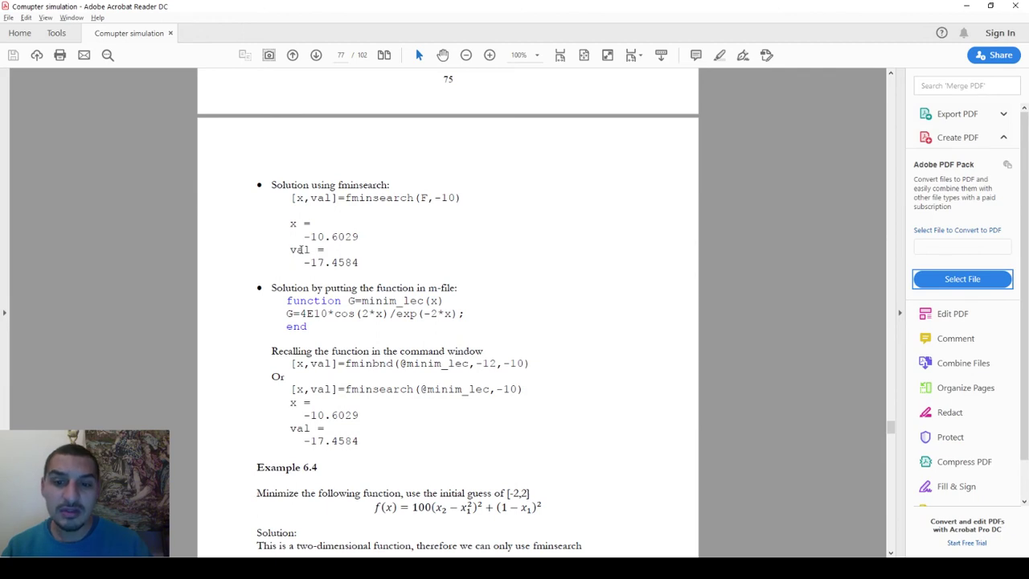
{"action": "left_click_drag", "start_coordinate": [286, 300], "coordinate": [320, 331]}
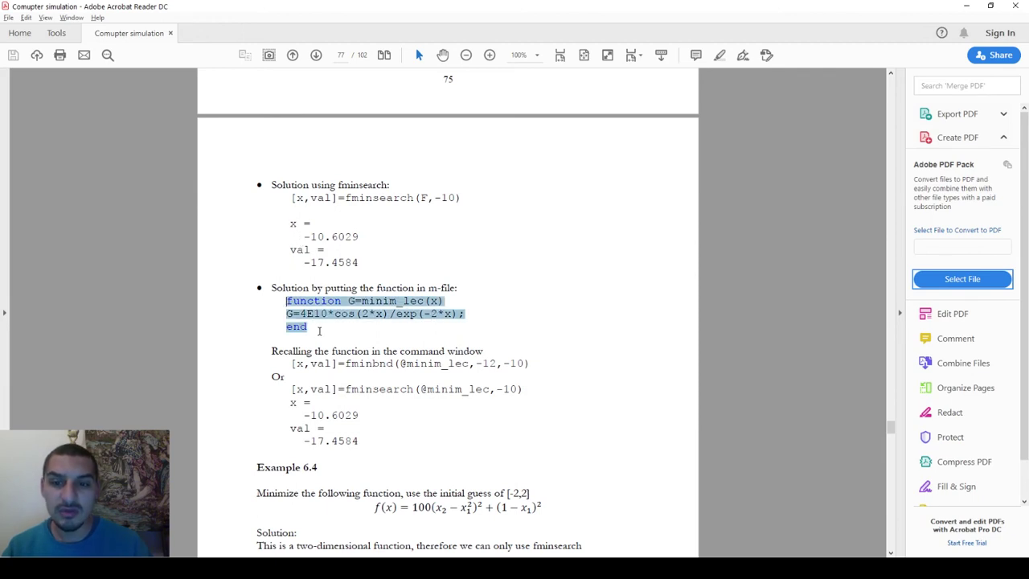
{"action": "left_click", "coordinate": [313, 326]}
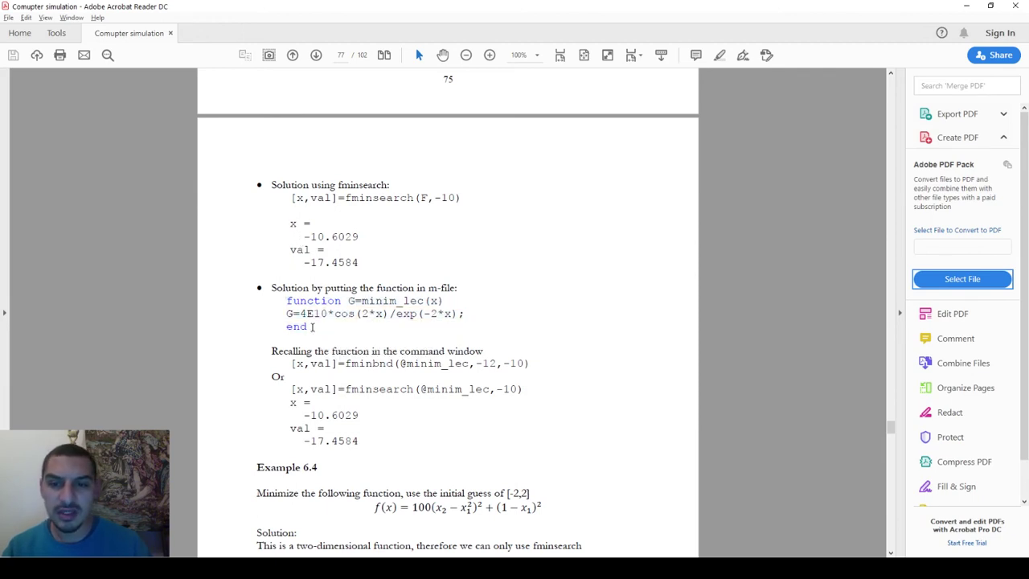
{"action": "left_click_drag", "start_coordinate": [312, 326], "coordinate": [286, 300]}
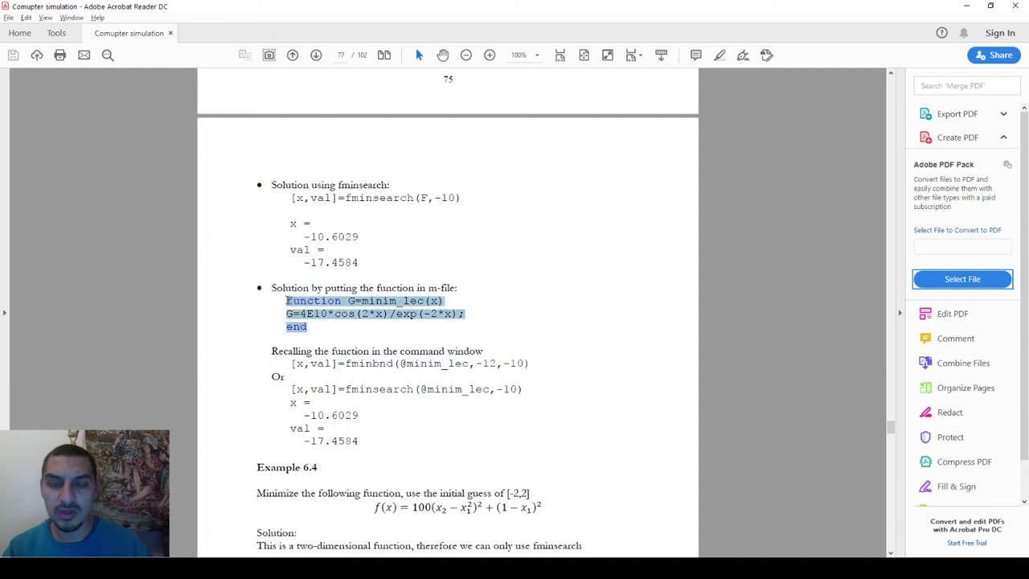
{"action": "left_click", "coordinate": [340, 338]}
{"action": "left_click", "coordinate": [334, 315]}
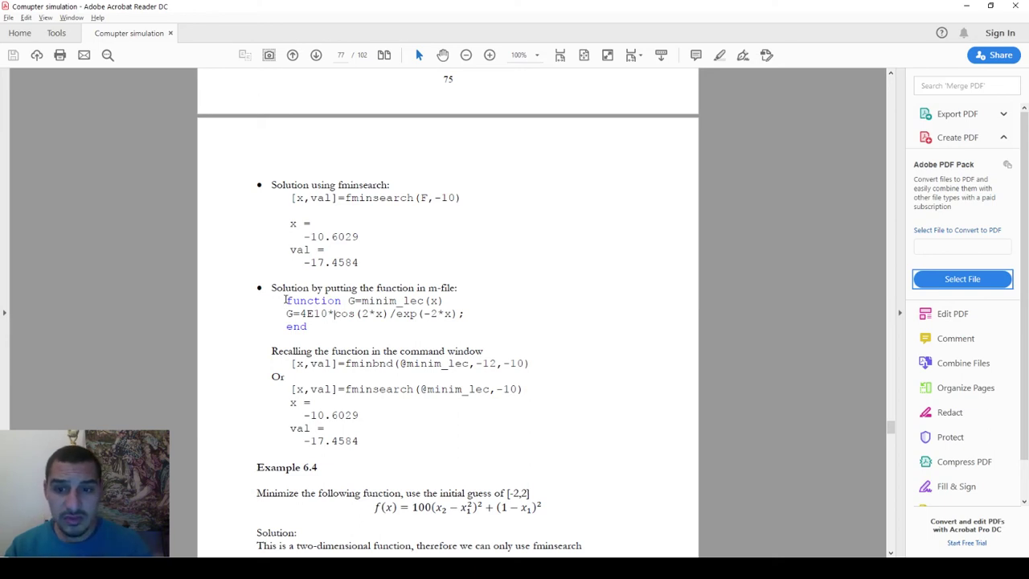
{"action": "left_click_drag", "start_coordinate": [363, 302], "coordinate": [413, 302]}
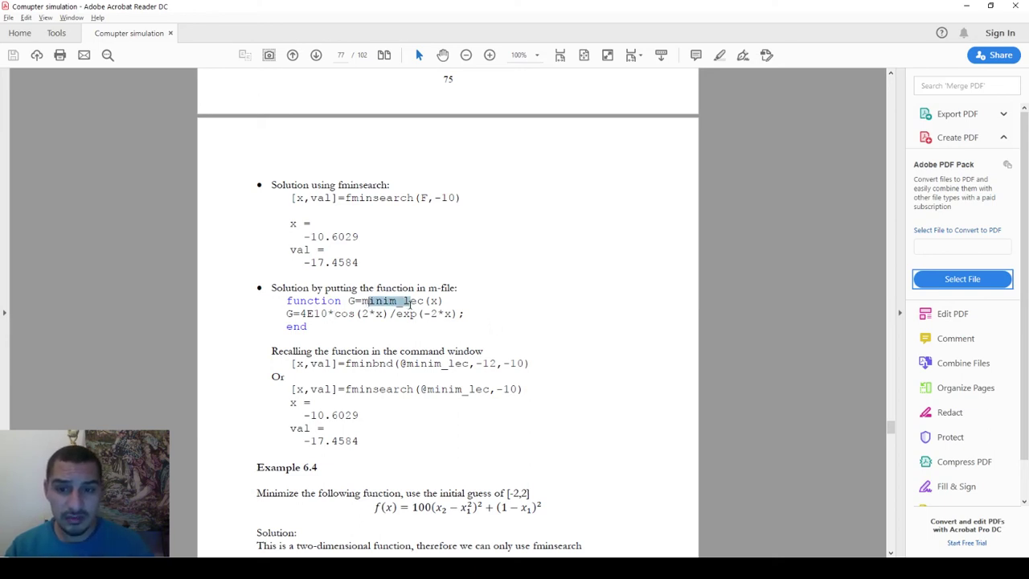
{"action": "left_click", "coordinate": [416, 302]}
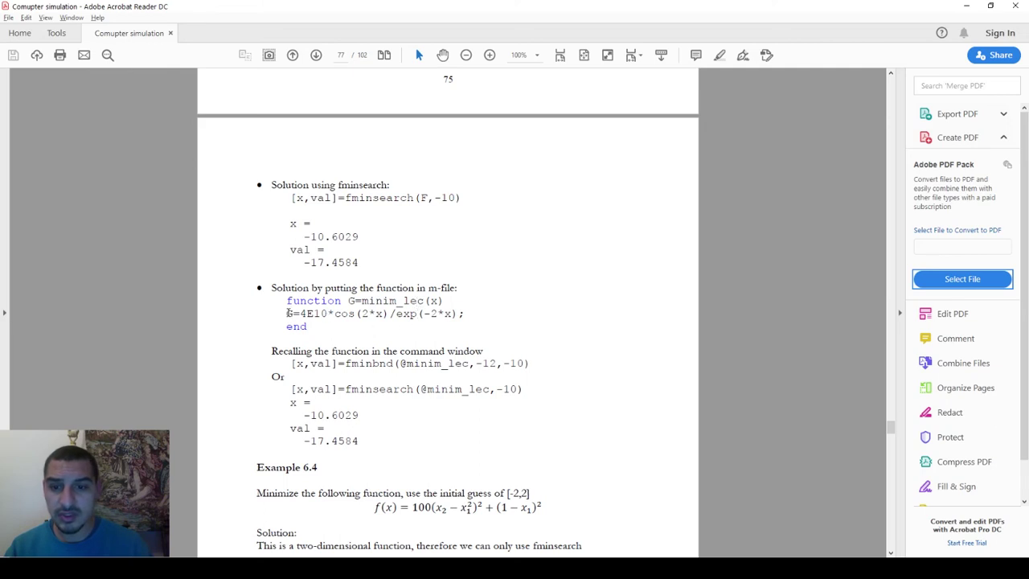
{"action": "left_click_drag", "start_coordinate": [399, 363], "coordinate": [469, 363]}
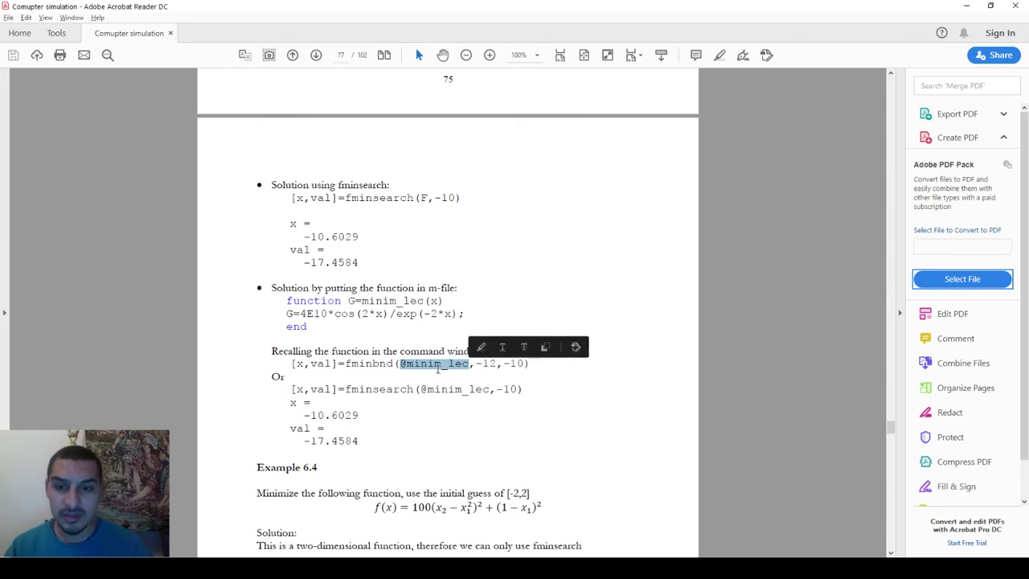
{"action": "left_click", "coordinate": [404, 371]}
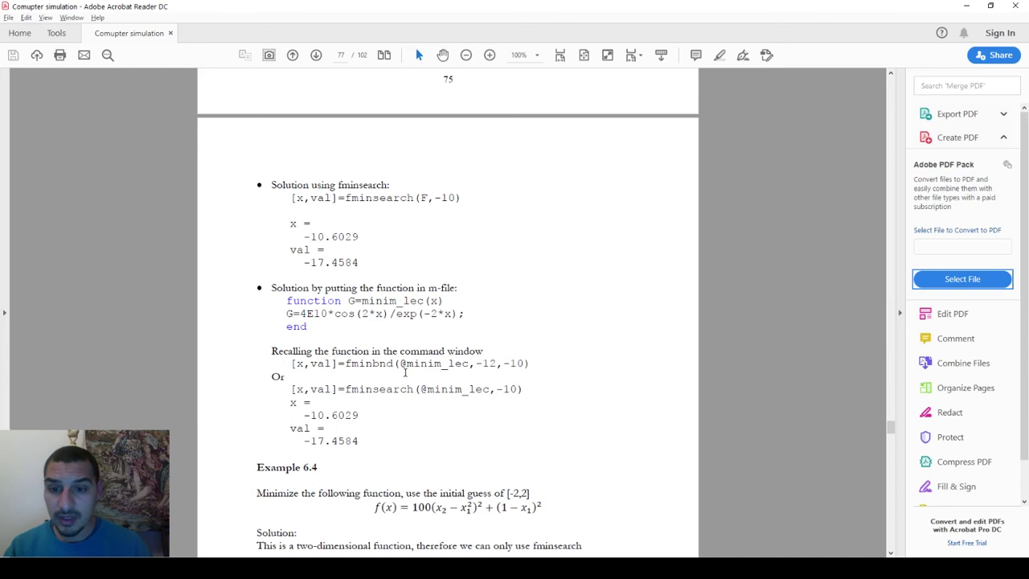
Step: Scroll to Example 6.4 and select the two-variable fun=@(x) definition line to copy it
{"action": "scroll", "coordinate": [633, 434], "scroll_direction": "down", "scroll_amount": 5}
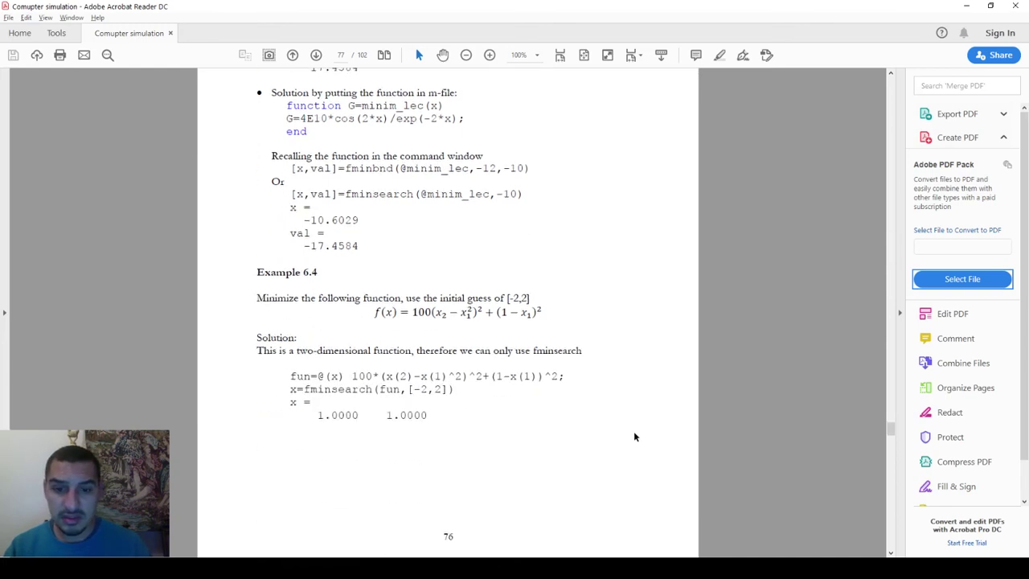
{"action": "scroll", "coordinate": [634, 437], "scroll_direction": "down", "scroll_amount": 1}
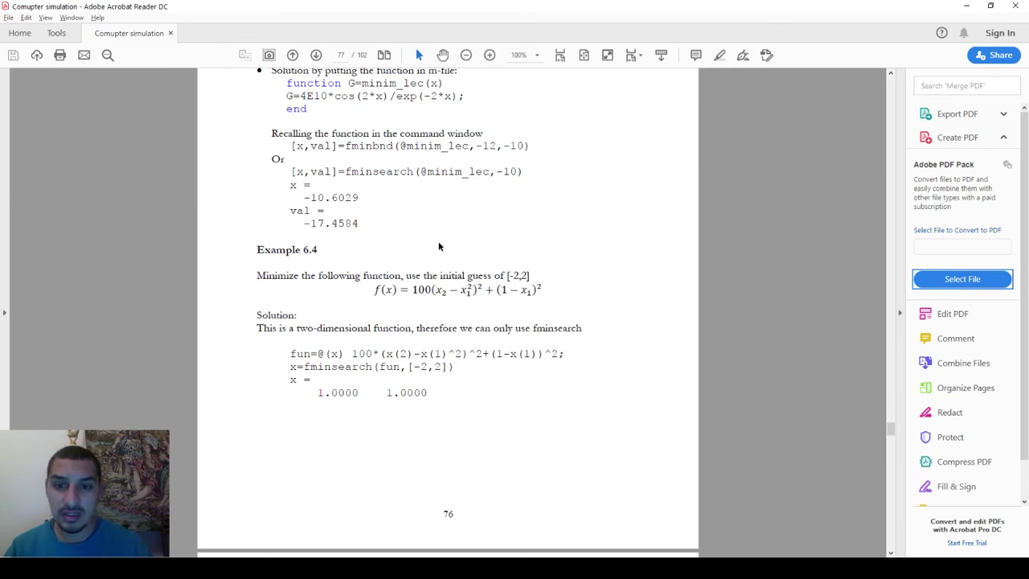
{"action": "scroll", "coordinate": [404, 310], "scroll_direction": "up", "scroll_amount": 2}
{"action": "scroll", "coordinate": [405, 310], "scroll_direction": "up", "scroll_amount": 1}
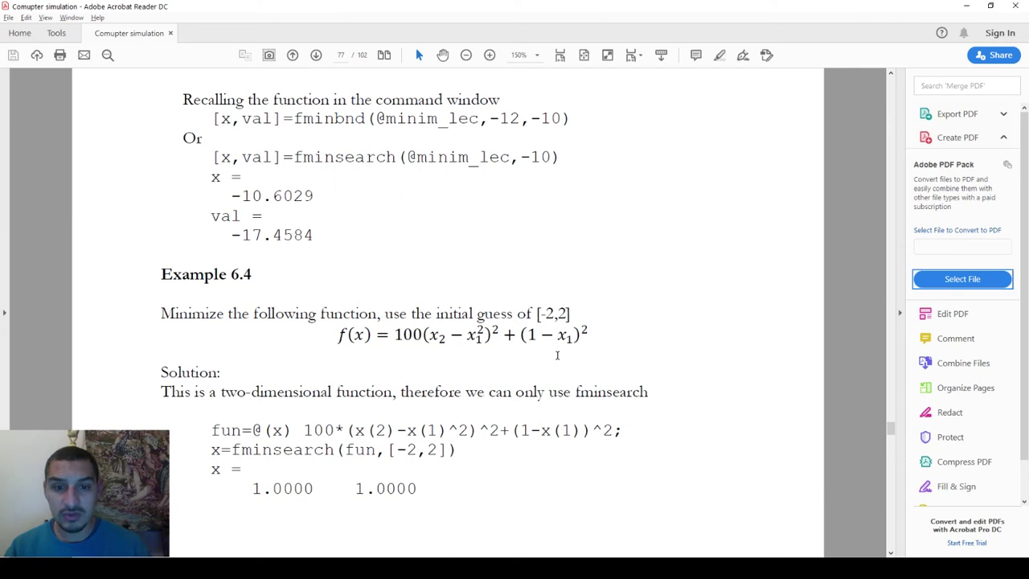
{"action": "scroll", "coordinate": [557, 355], "scroll_direction": "down", "scroll_amount": 2}
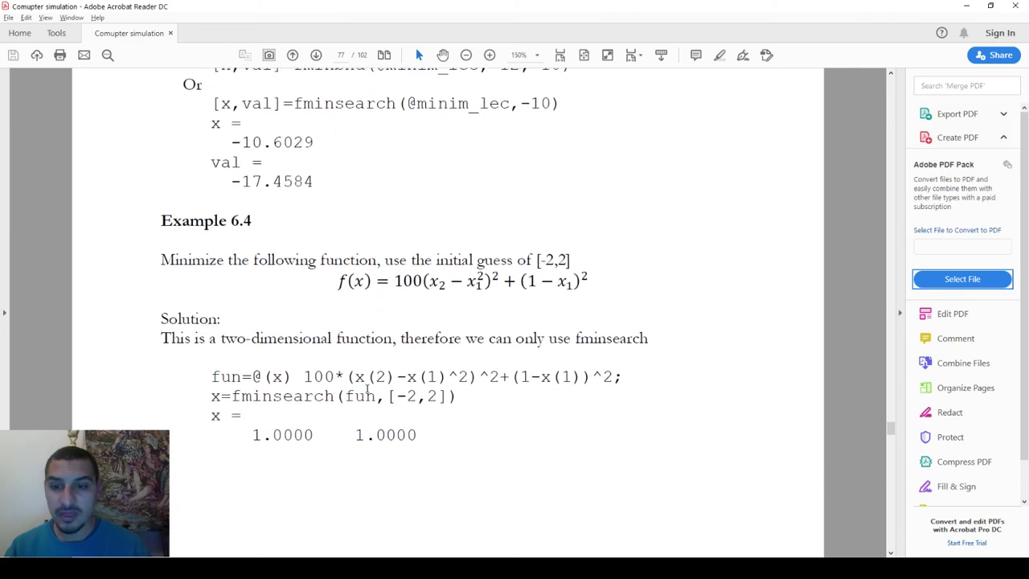
{"action": "left_click_drag", "start_coordinate": [210, 378], "coordinate": [621, 384]}
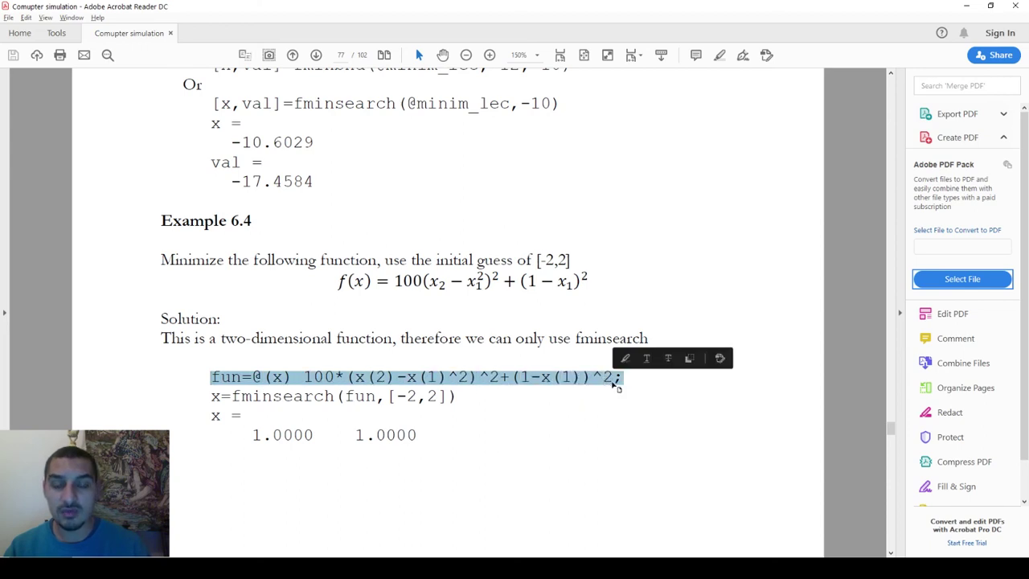
{"action": "left_click", "coordinate": [448, 293]}
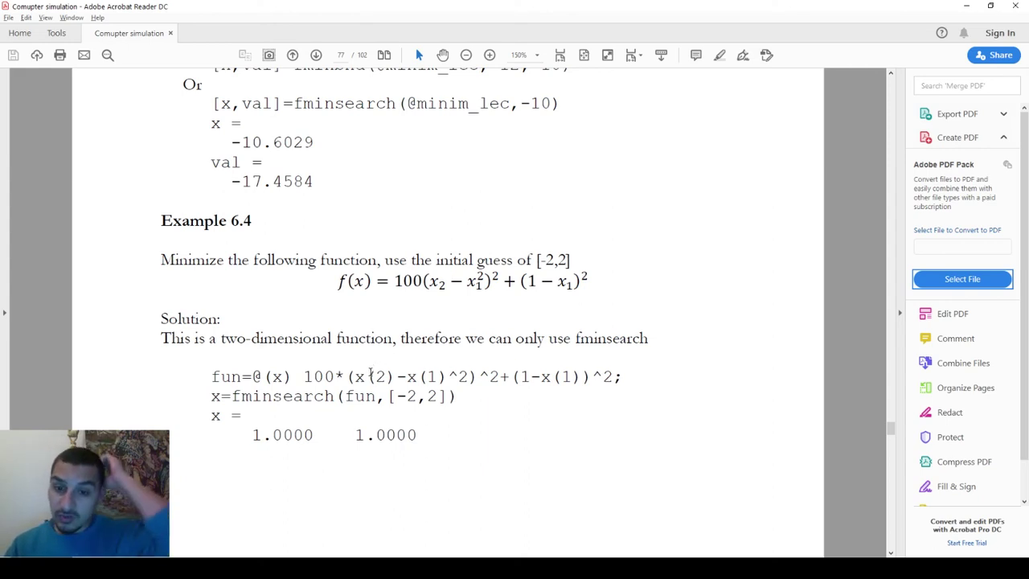
{"action": "left_click_drag", "start_coordinate": [211, 376], "coordinate": [583, 385]}
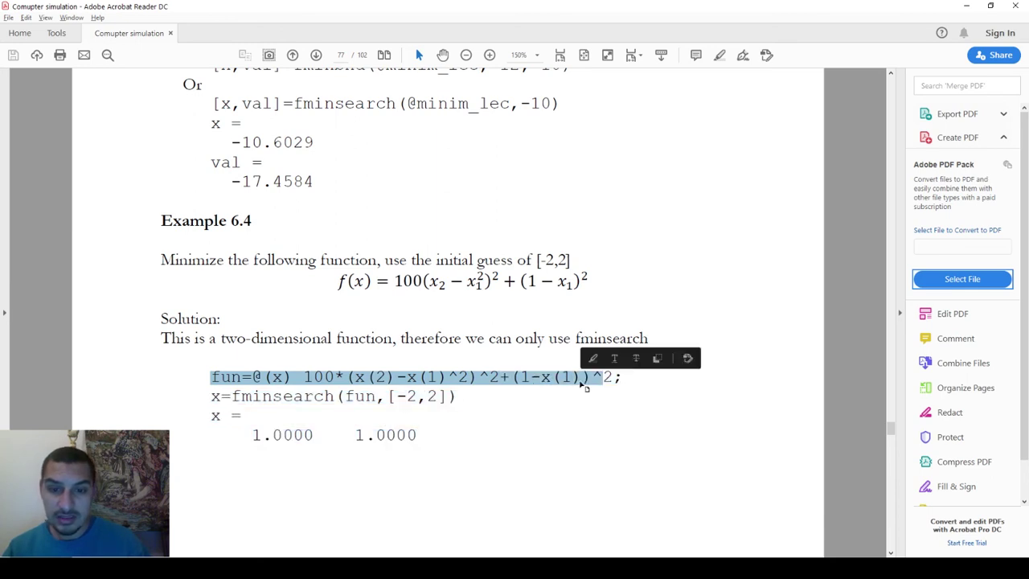
{"action": "key", "text": "shift+Right"}
{"action": "key", "text": "shift+Right"}
{"action": "key", "text": "shift+Right"}
{"action": "key", "text": "ctrl+c"}
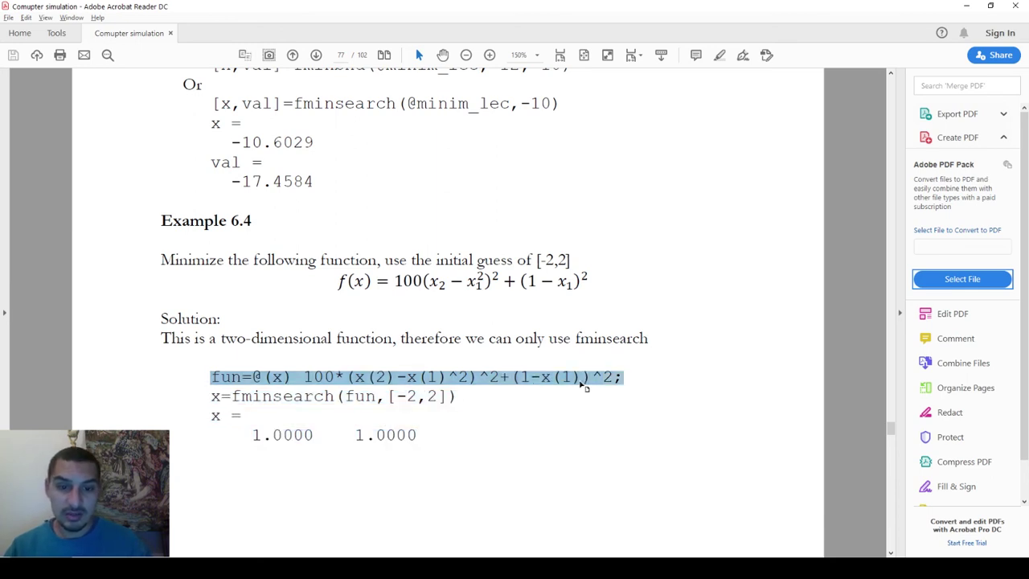
{"action": "key", "text": "alt+Tab"}
Step: Clear the command window with clc, then paste and run the fun=@(x) definition
{"action": "key", "text": "alt+Tab"}
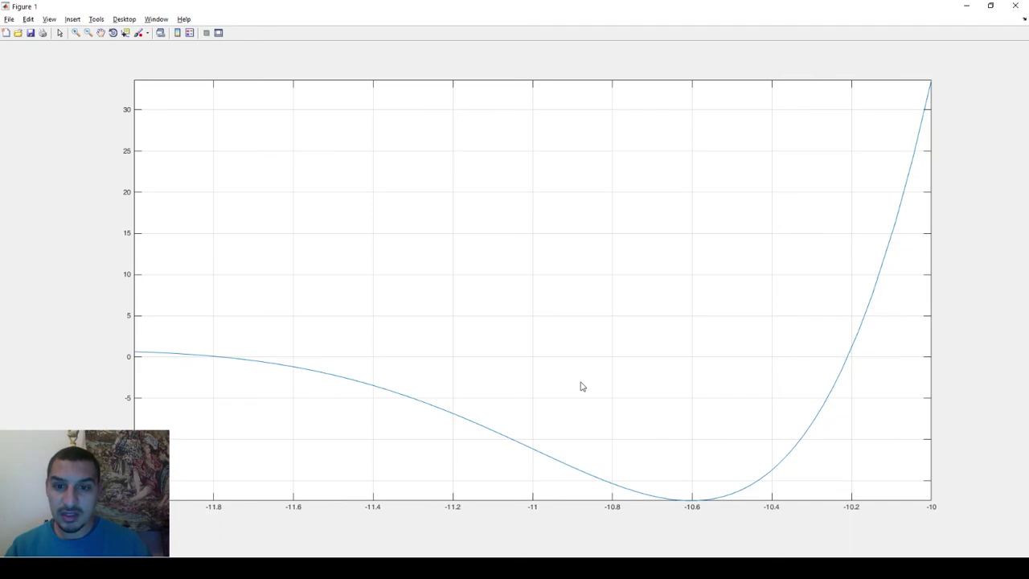
{"action": "key", "text": "alt+Tab"}
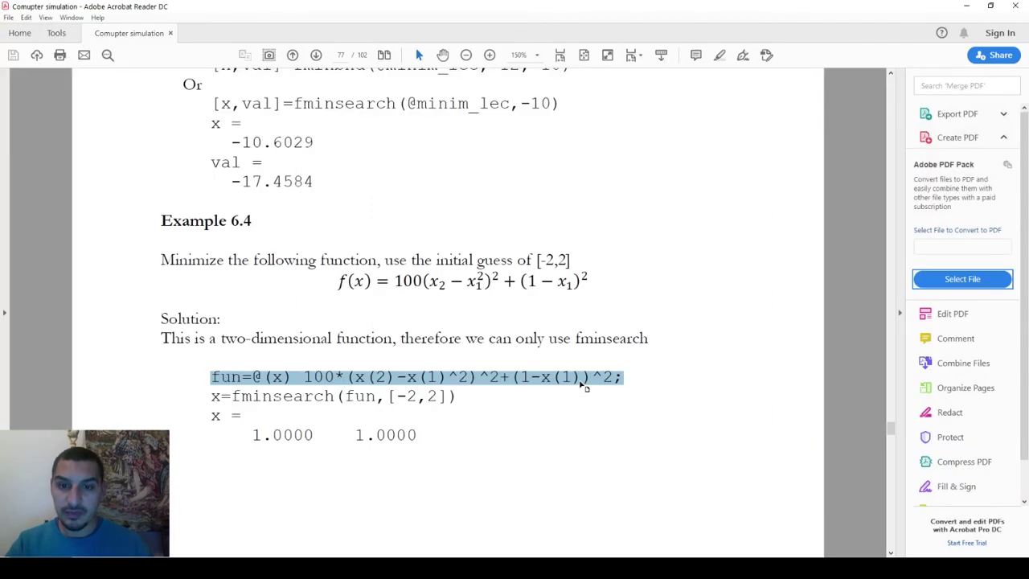
{"action": "key", "text": "alt+Tab"}
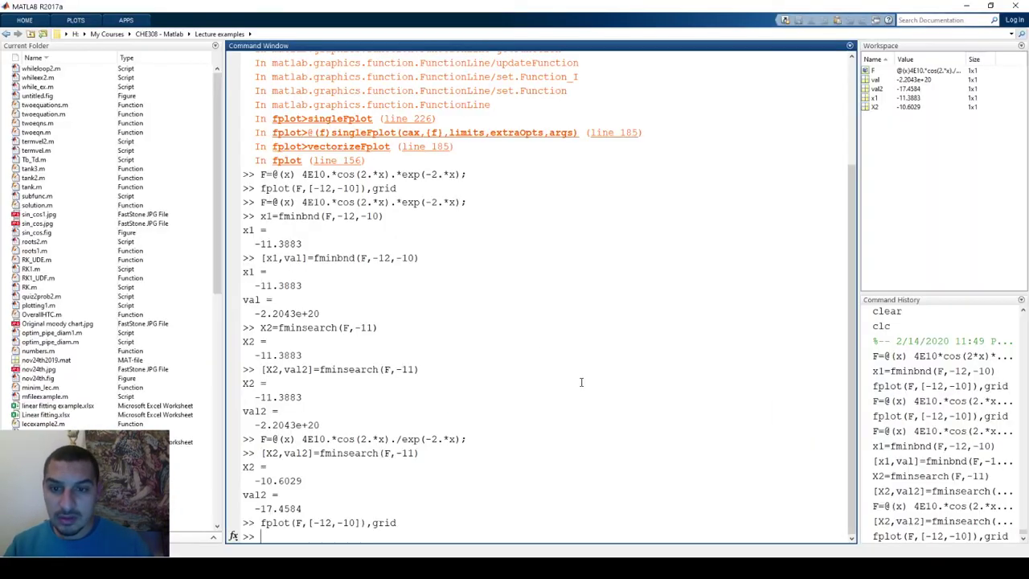
{"action": "type", "text": "clc"}
{"action": "key", "text": "Return"}
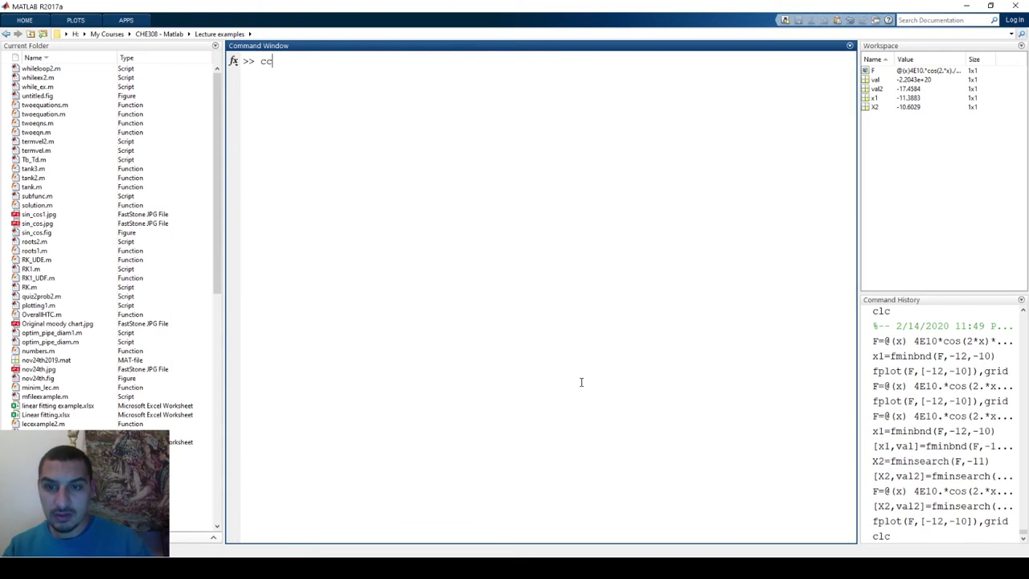
{"action": "key", "text": "ctrl+v"}
{"action": "key", "text": "Return"}
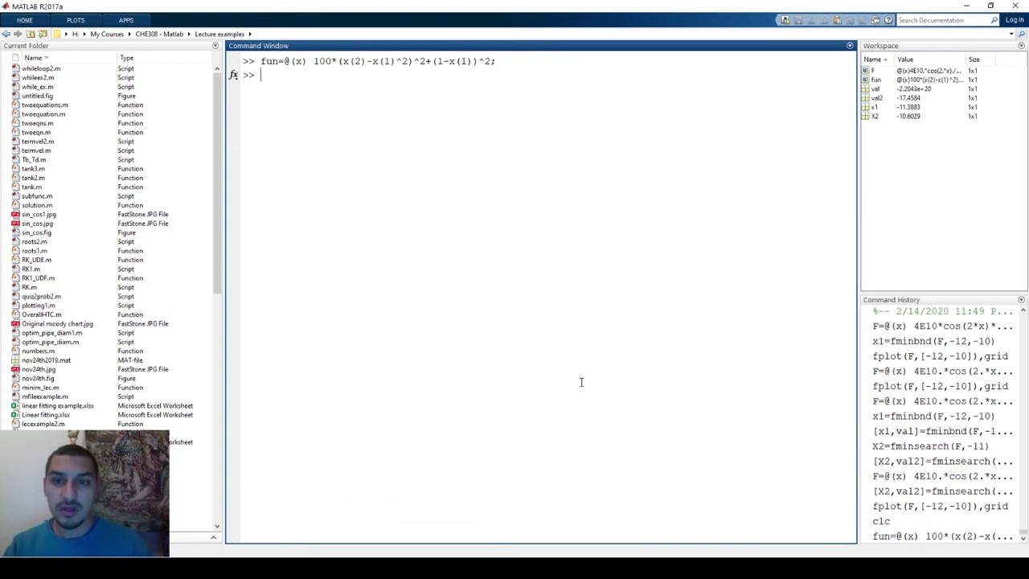
Step: Recall the fminsearch call and rename its outputs to [Z,val3]=fminsearch(F,-11)
{"action": "key", "text": "Up"}
{"action": "key", "text": "Up"}
{"action": "key", "text": "Up"}
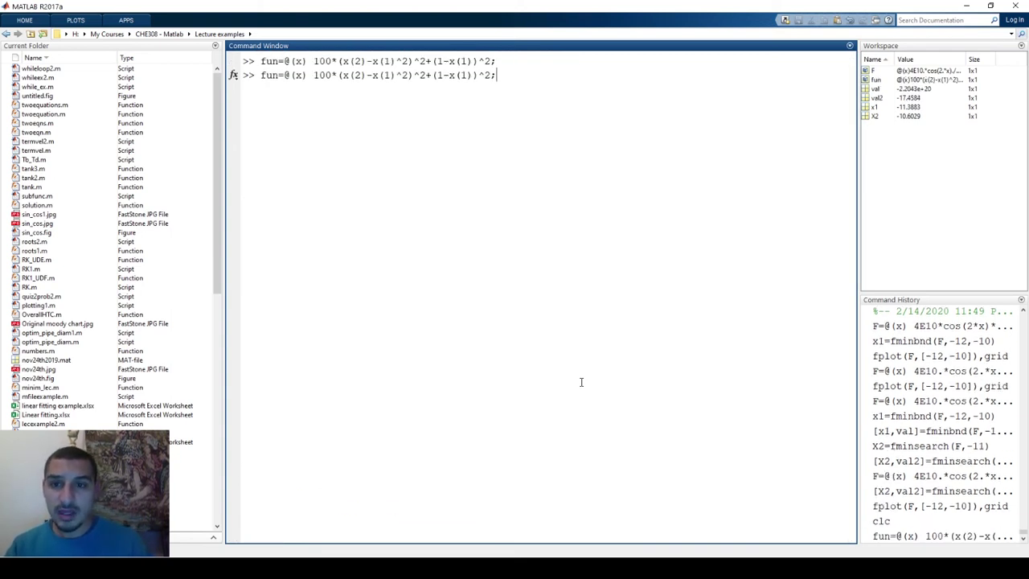
{"action": "key", "text": "Up"}
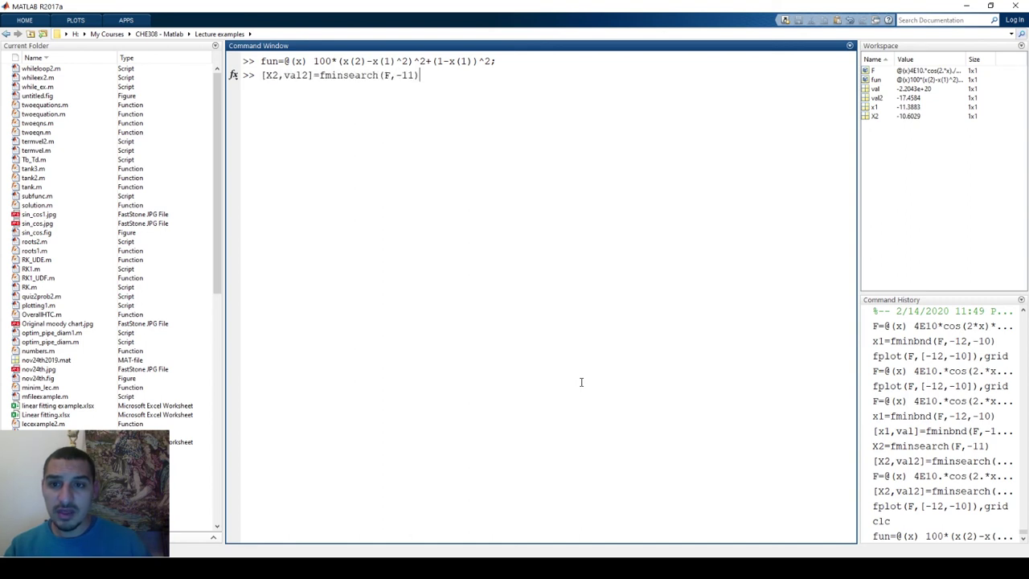
{"action": "key", "text": "Left"}
{"action": "key", "text": "Left"}
{"action": "key", "text": "Left"}
{"action": "key", "text": "Left"}
{"action": "key", "text": "Left"}
{"action": "key", "text": "Left"}
{"action": "key", "text": "Left"}
{"action": "key", "text": "Left"}
{"action": "key", "text": "Left"}
{"action": "key", "text": "Left"}
{"action": "key", "text": "Left"}
{"action": "key", "text": "Left"}
{"action": "key", "text": "Left"}
{"action": "key", "text": "shift+Right"}
{"action": "key", "text": "shift+Right"}
{"action": "type", "text": "Z"}
{"action": "key", "text": "shift+Right"}
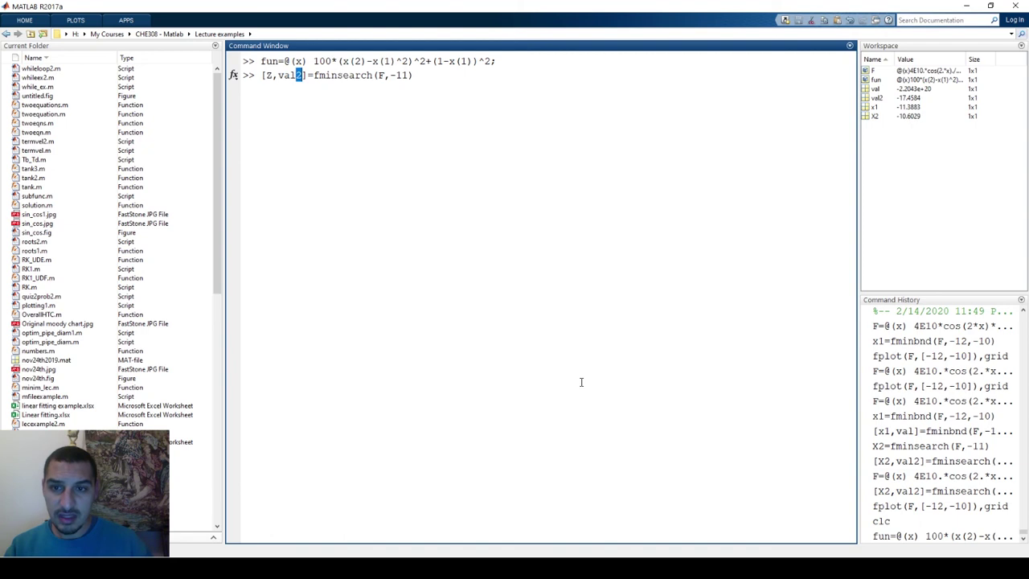
{"action": "type", "text": "3"}
{"action": "key", "text": "Right"}
{"action": "key", "text": "Right"}
{"action": "key", "text": "Right"}
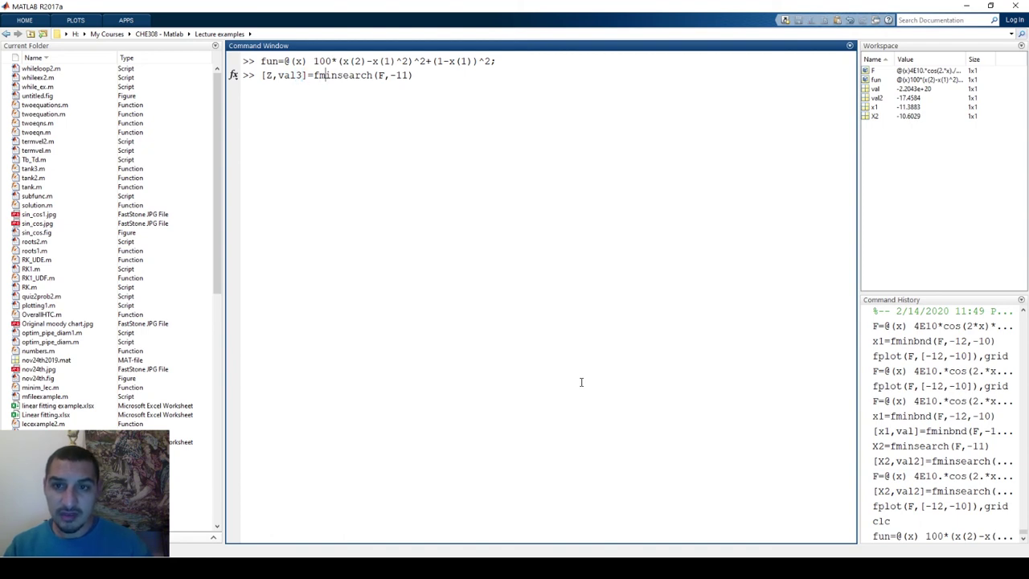